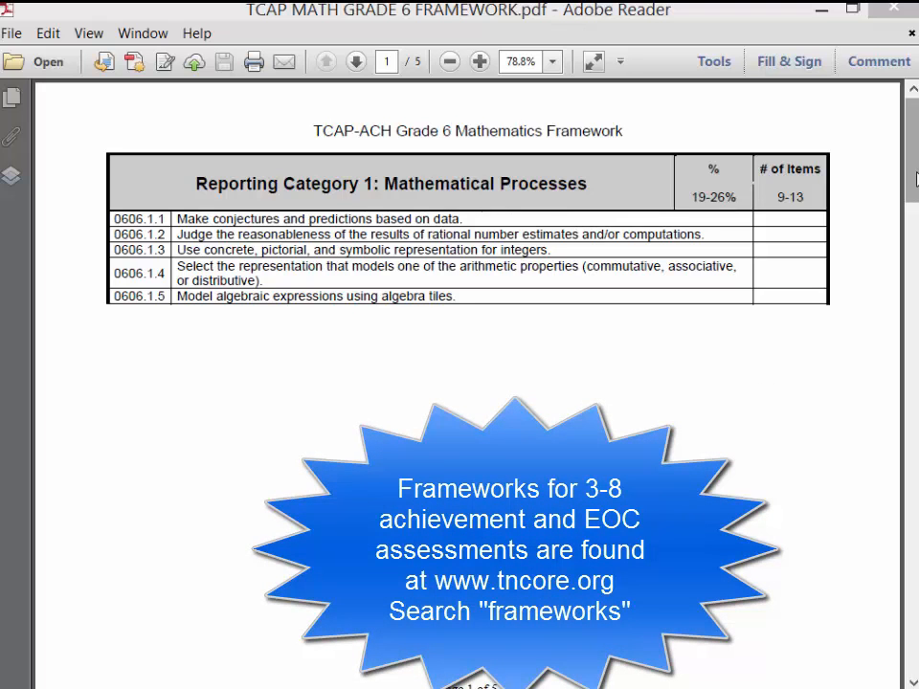
- Examine the reporting categories, their percentages and item numbers in the Grade 6 mathematics framework, from Mathematical Processes to Geometry and Measurement
click(916, 177)
drag(916, 177, 916, 282)
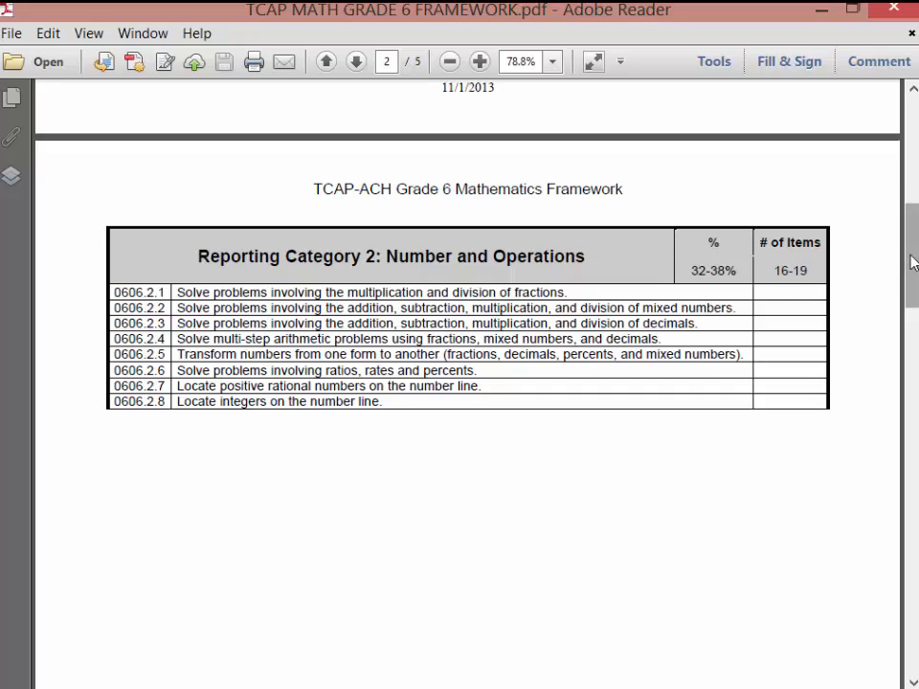
drag(914, 261, 916, 442)
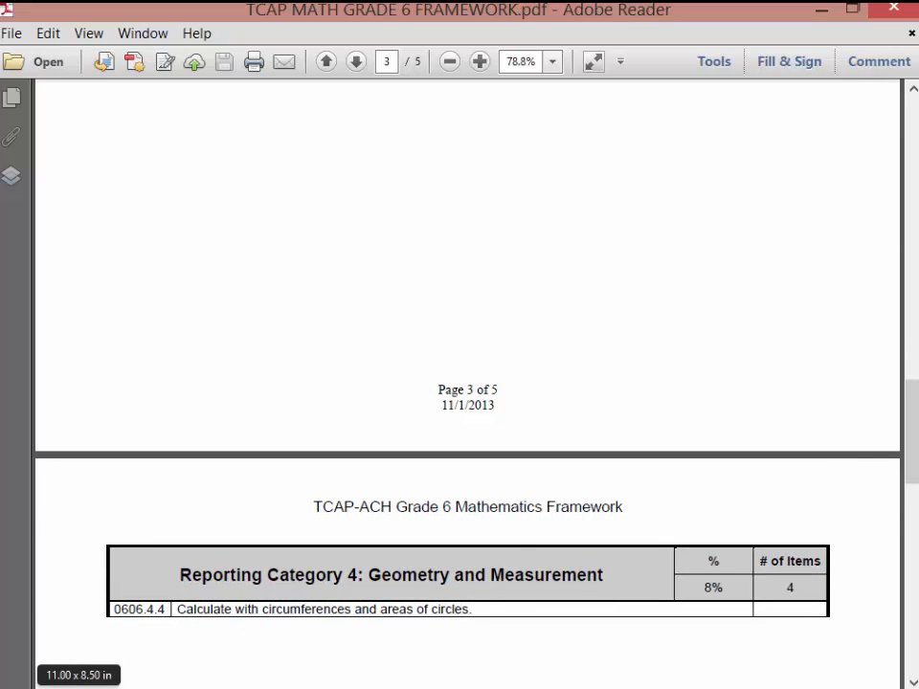
- Switch to the 6th.SPI.tracker workbook in Excel and look over its 5 question tracking template
key(alt+Tab)
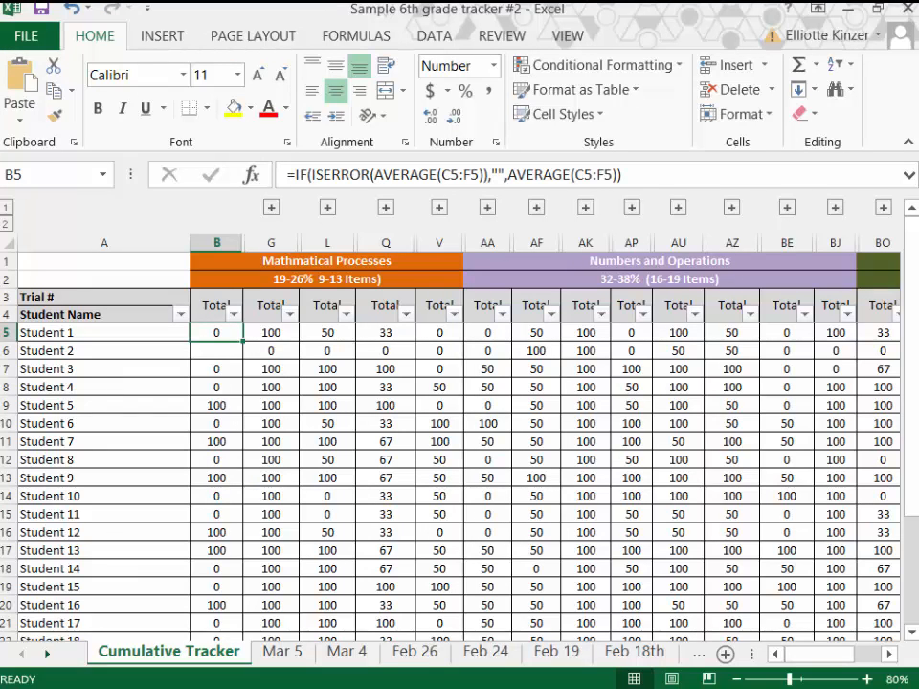
key(alt+Tab)
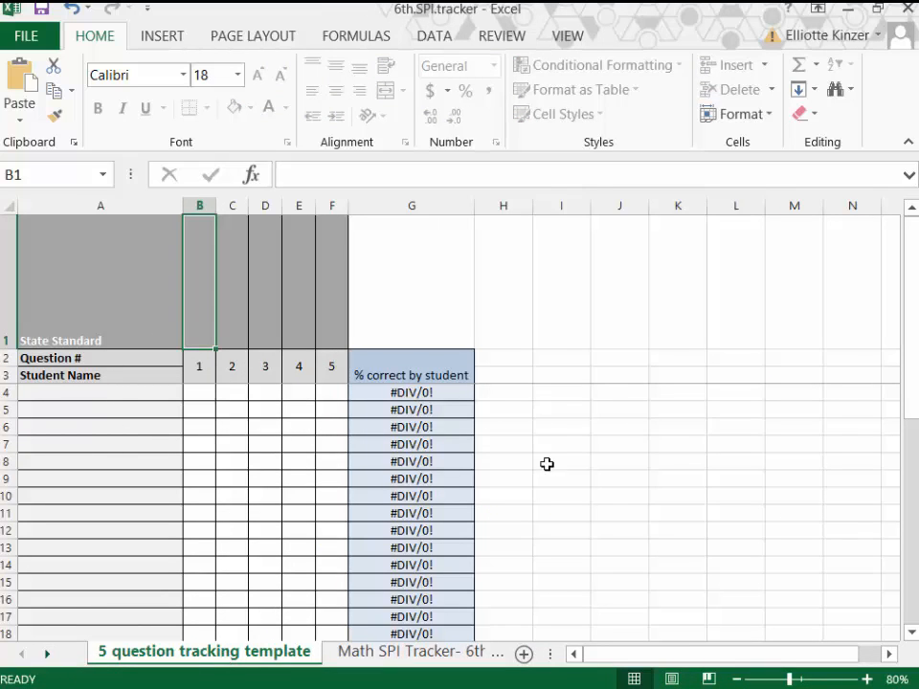
scroll(914, 342, down, 1)
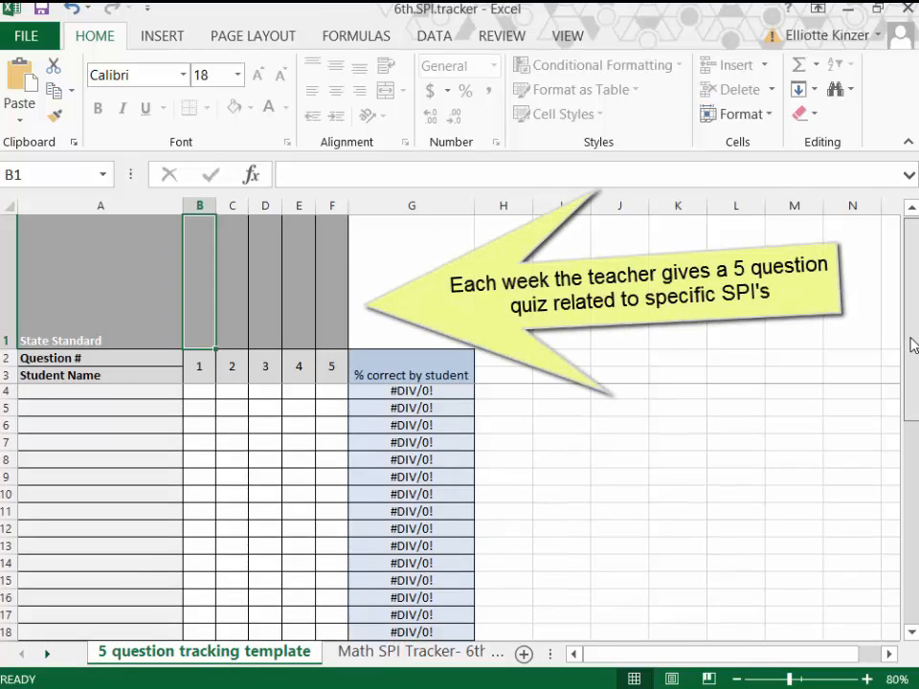
scroll(460, 507, down, 4)
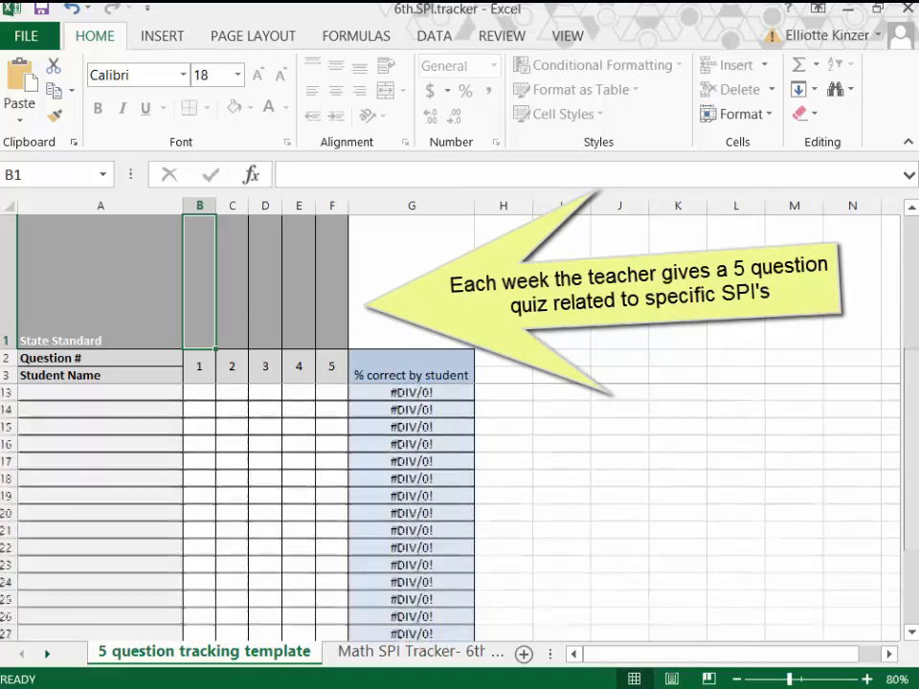
scroll(913, 445, up, 5)
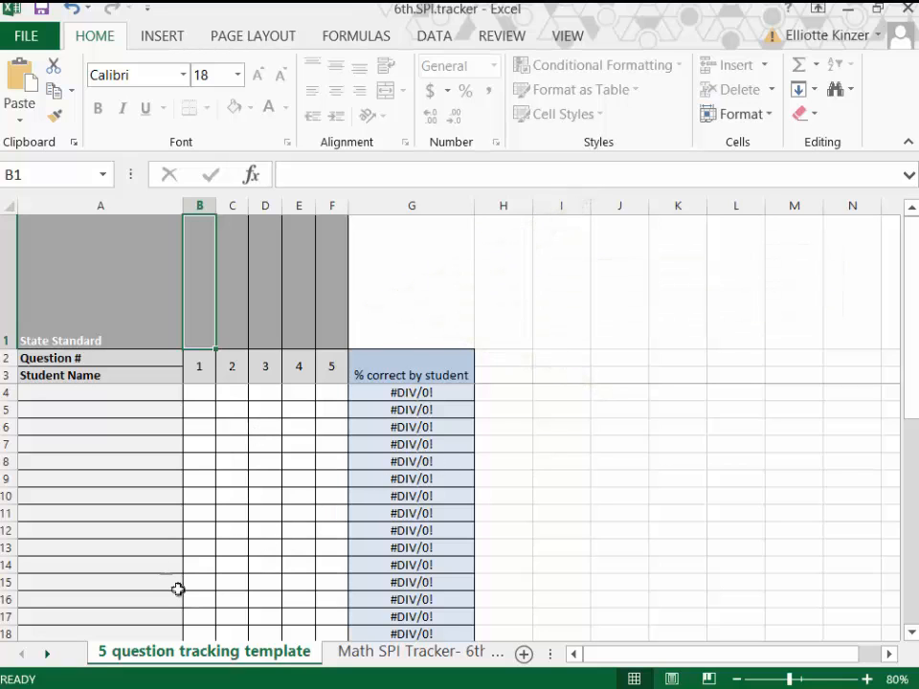
- Go to the Math SPI Tracker- 6th grade sheet and view the trial columns under 0606.1.1 and 0606.1.2, collapsing them to totals
click(427, 654)
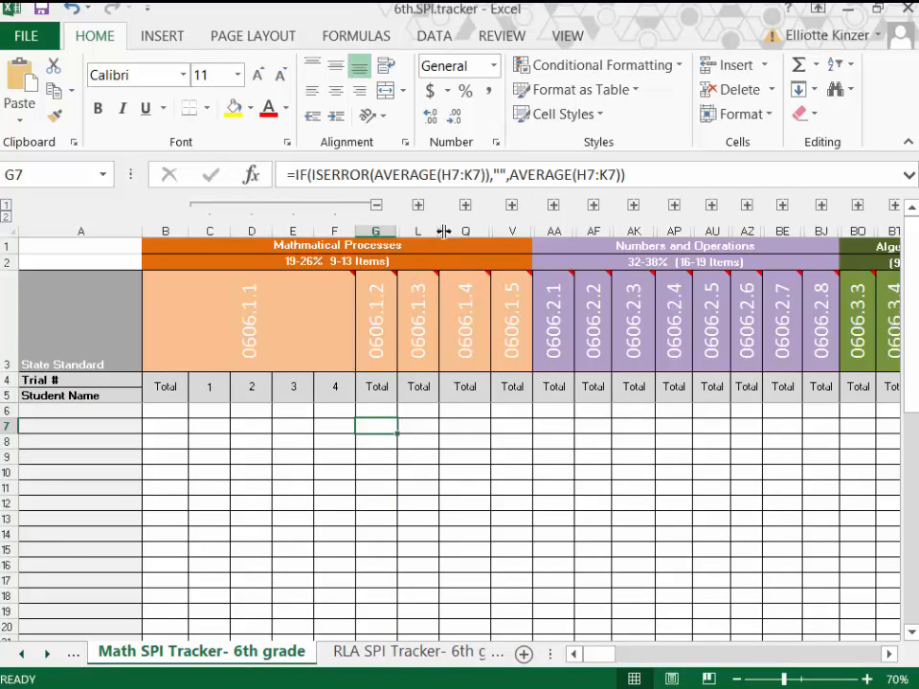
click(376, 205)
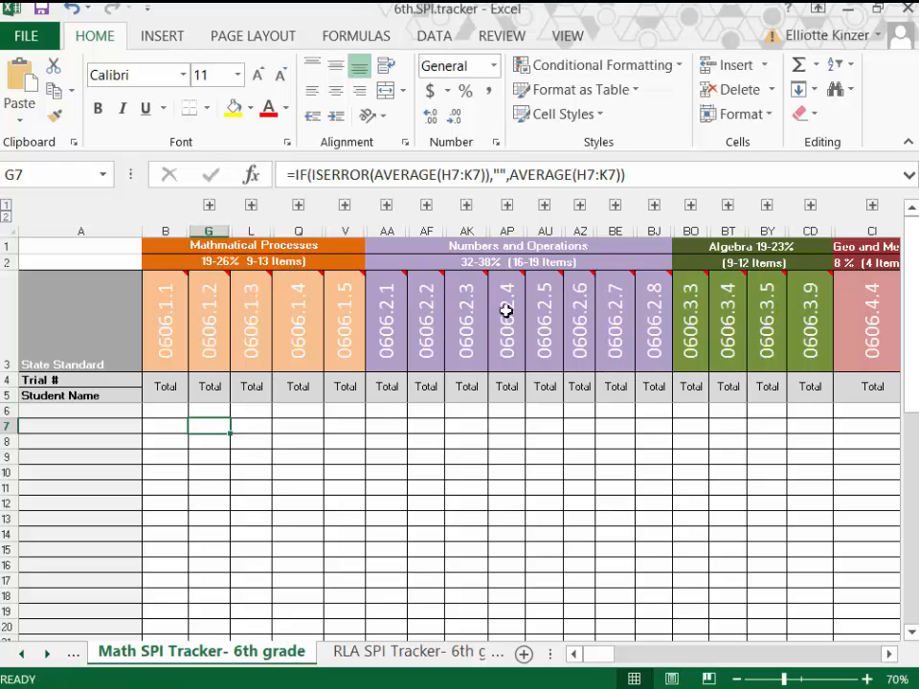
click(210, 205)
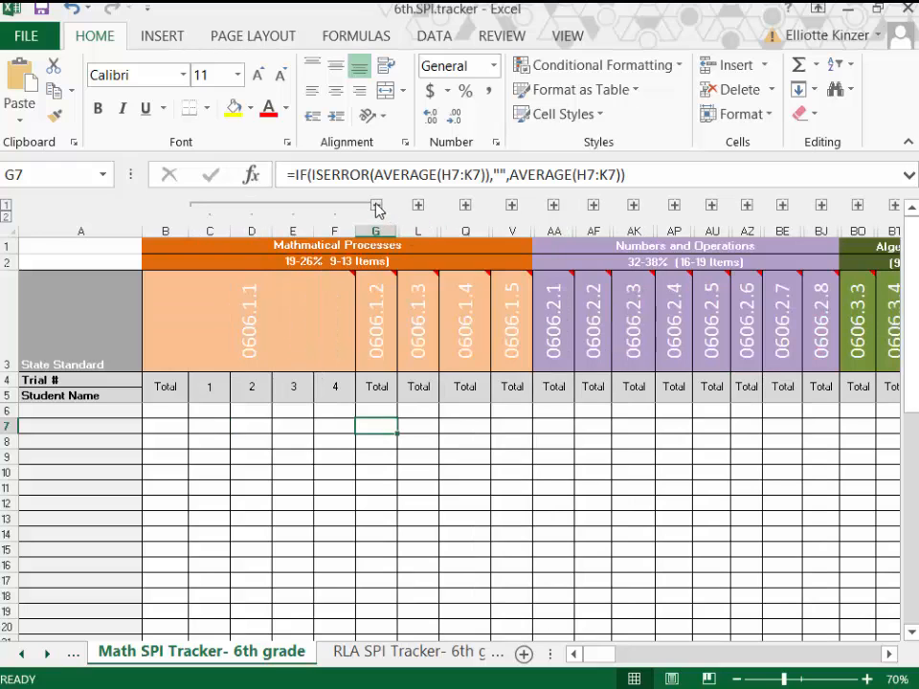
click(418, 205)
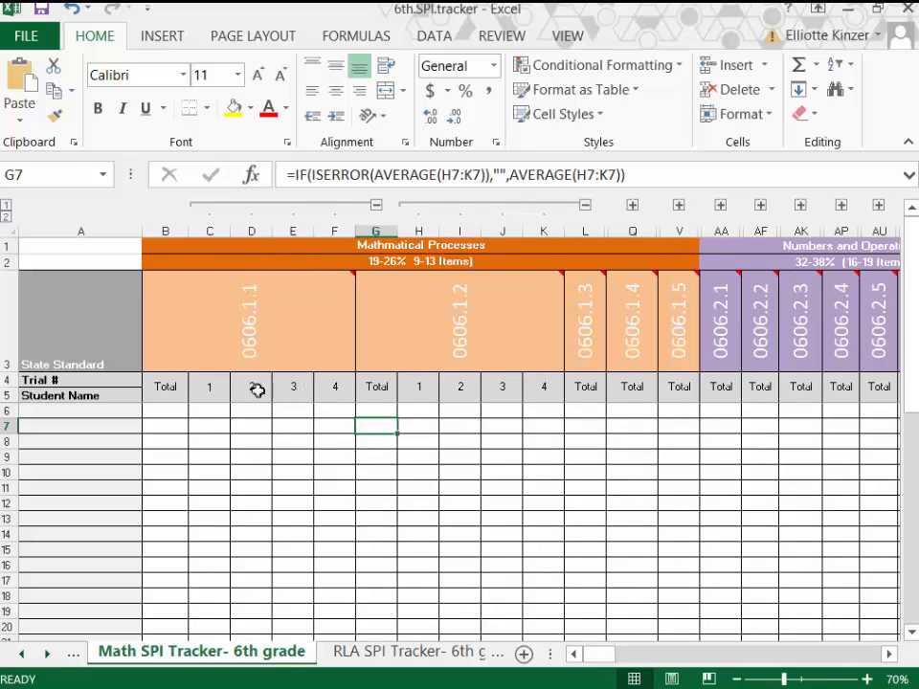
click(584, 205)
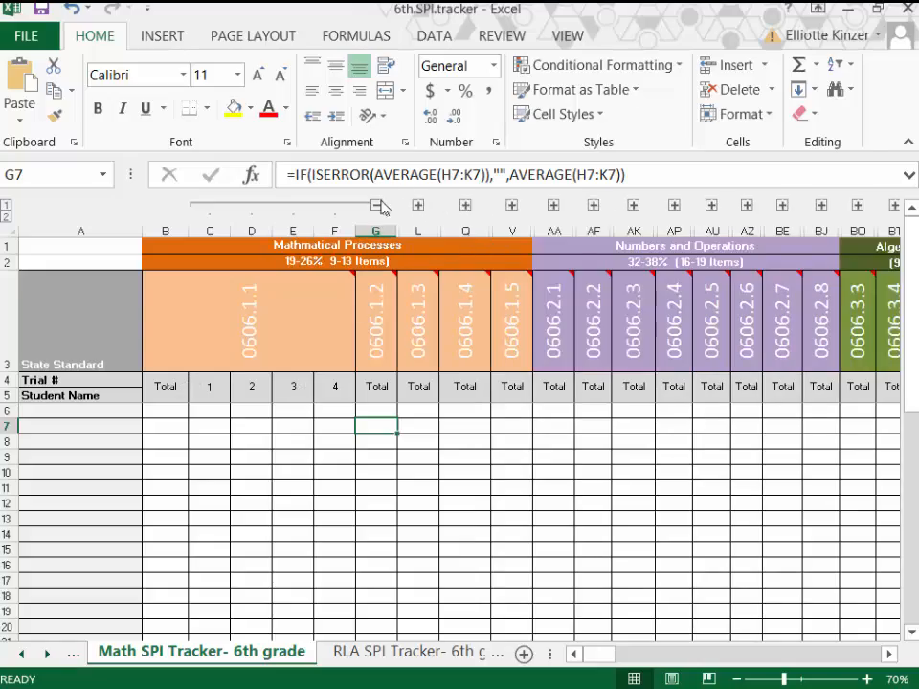
click(376, 205)
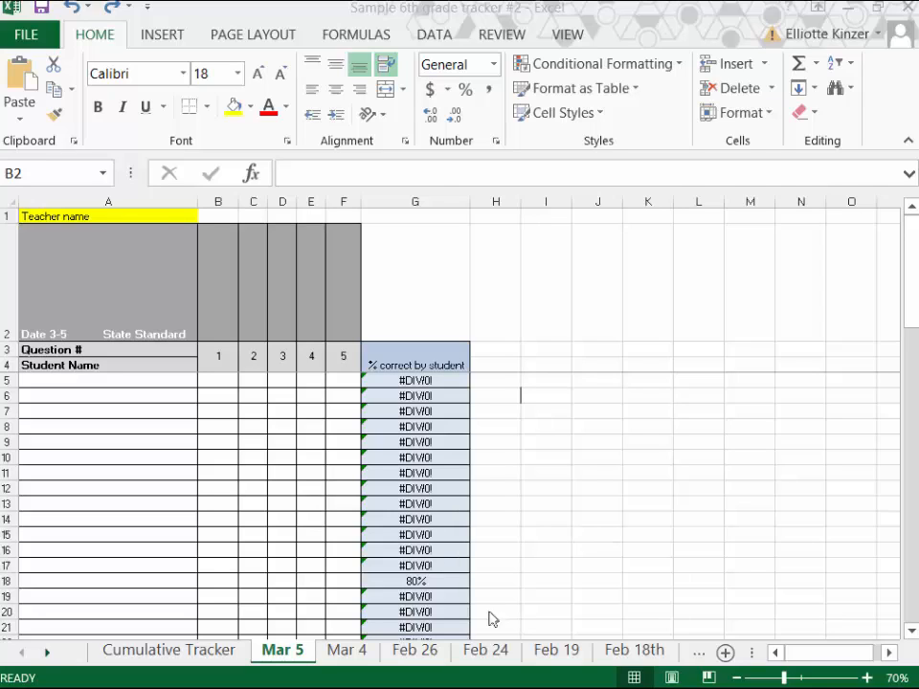
- Undo the cleared state standards on the Mar 5 sheet, restoring 1.3, 2.2, 2.5, 3.5 and 4.4 for questions 1 to 5
click(71, 8)
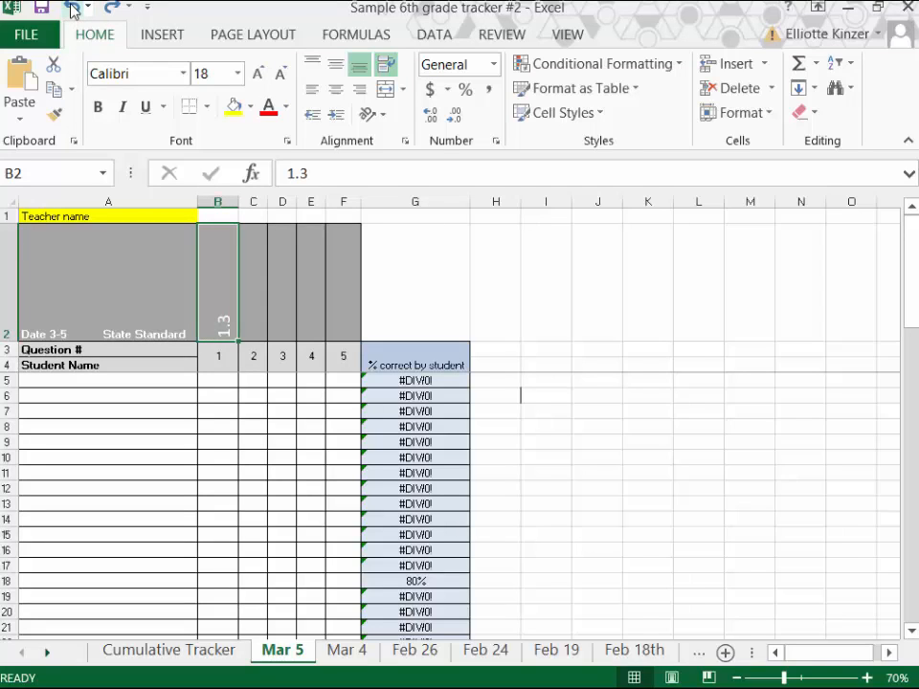
click(71, 7)
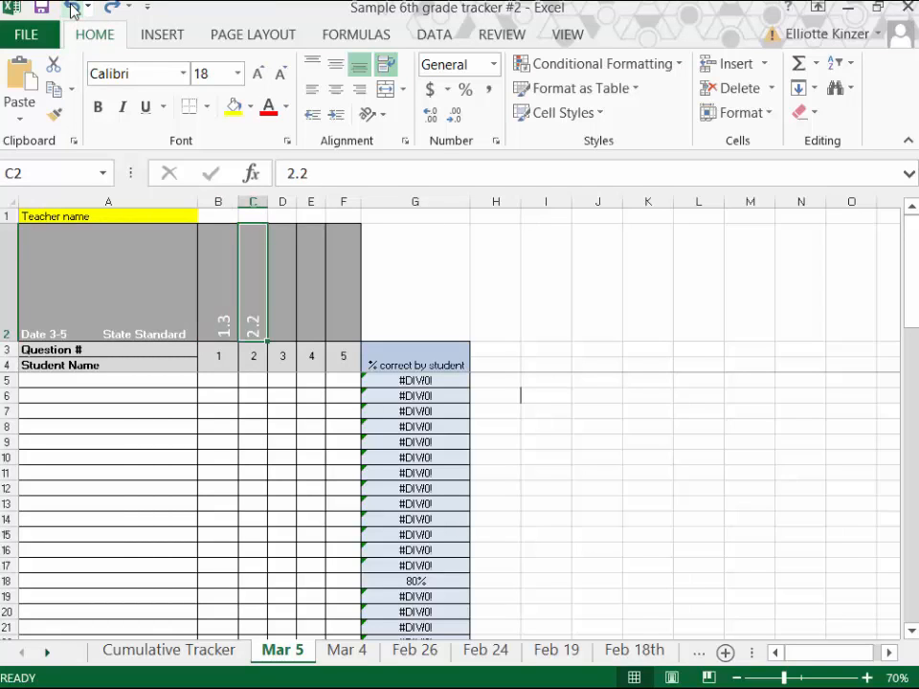
click(71, 7)
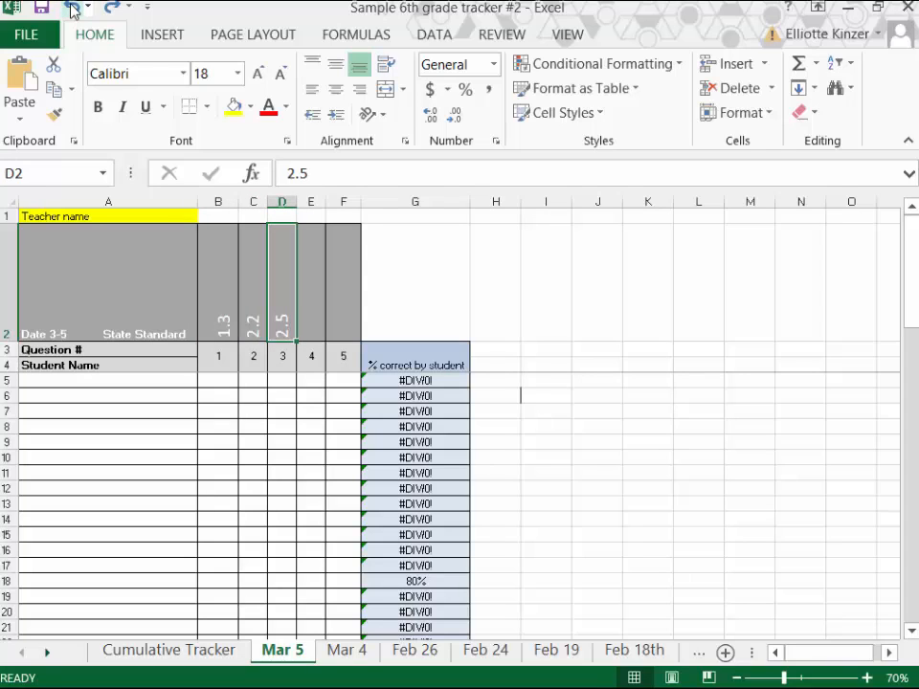
click(71, 7)
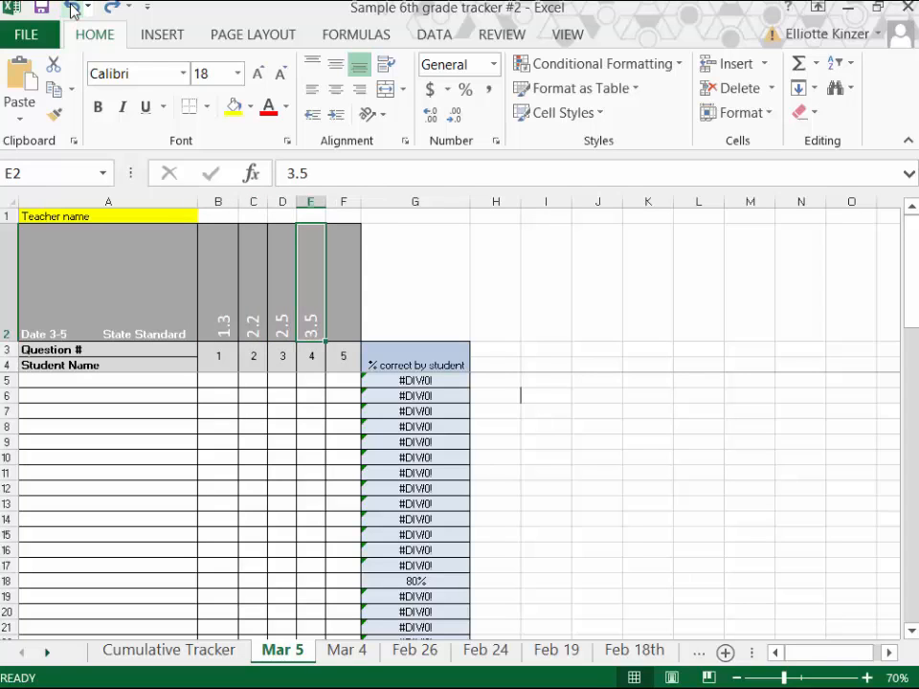
click(71, 7)
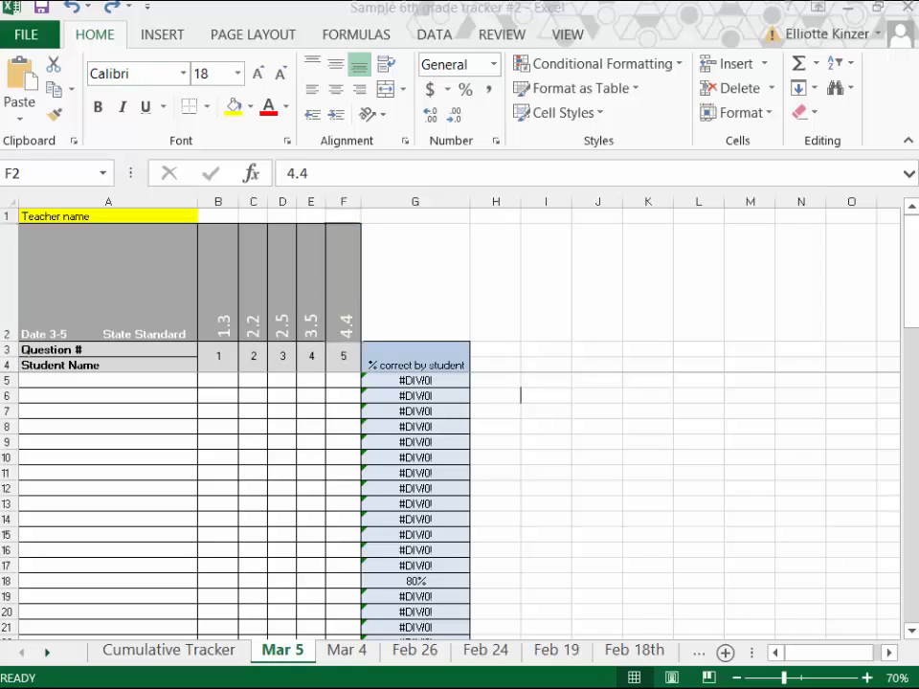
- Undo the cleared student name entries to restore Student 1 through Student 22 in column A
click(73, 10)
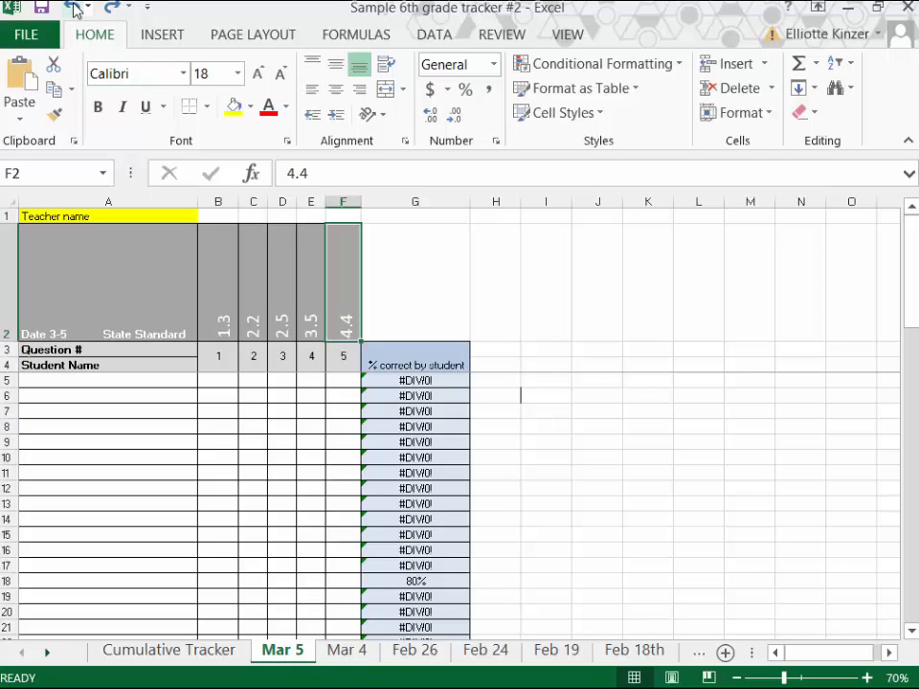
click(74, 10)
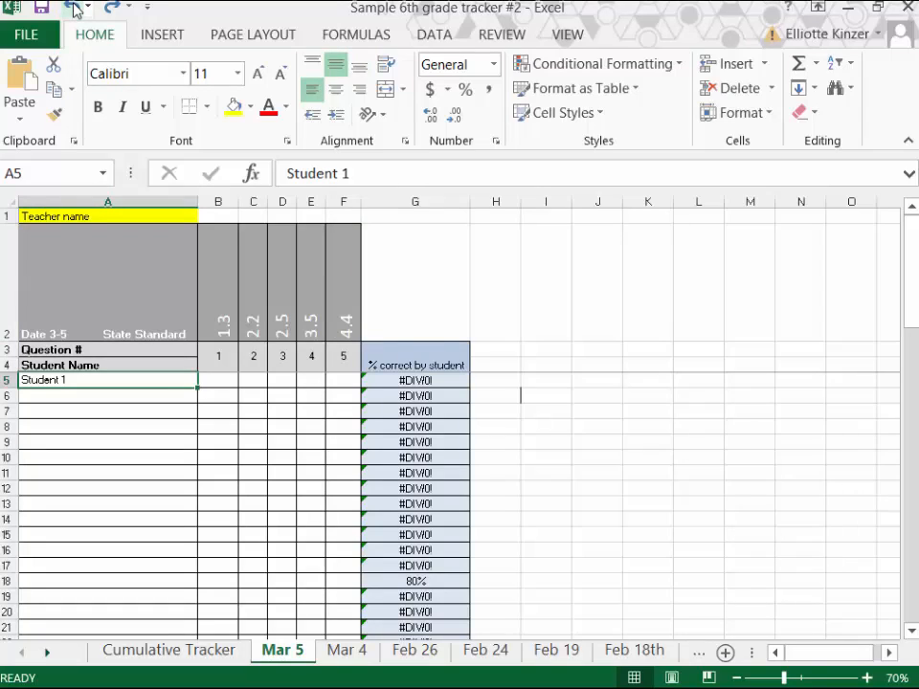
click(73, 10)
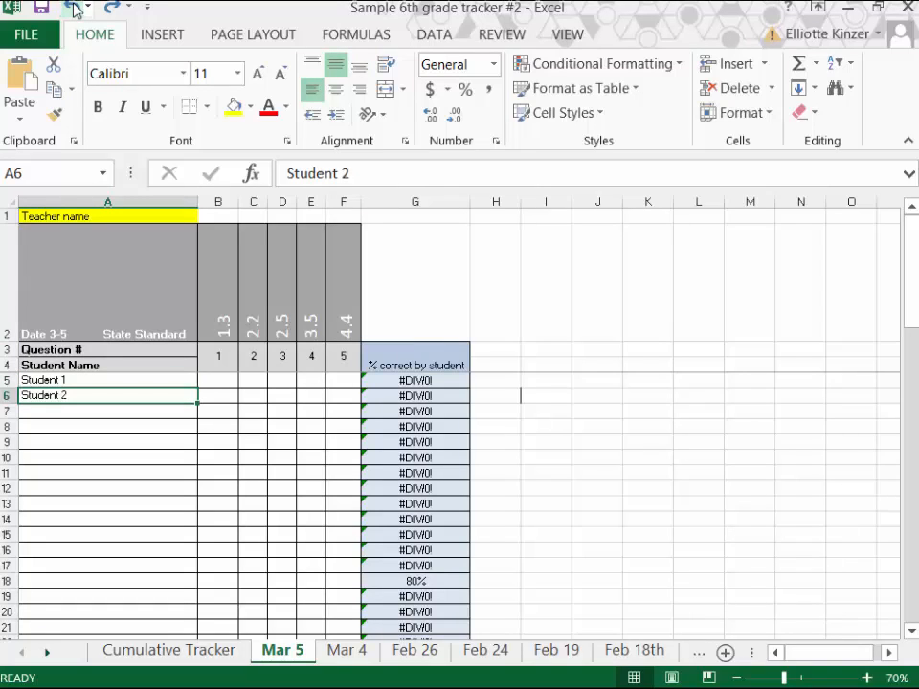
click(74, 10)
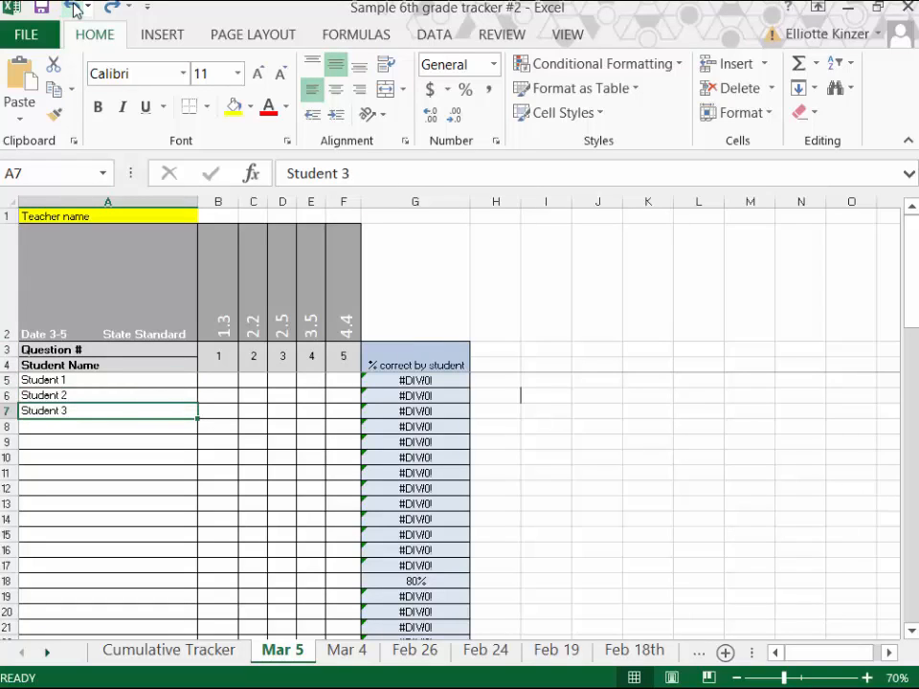
click(74, 9)
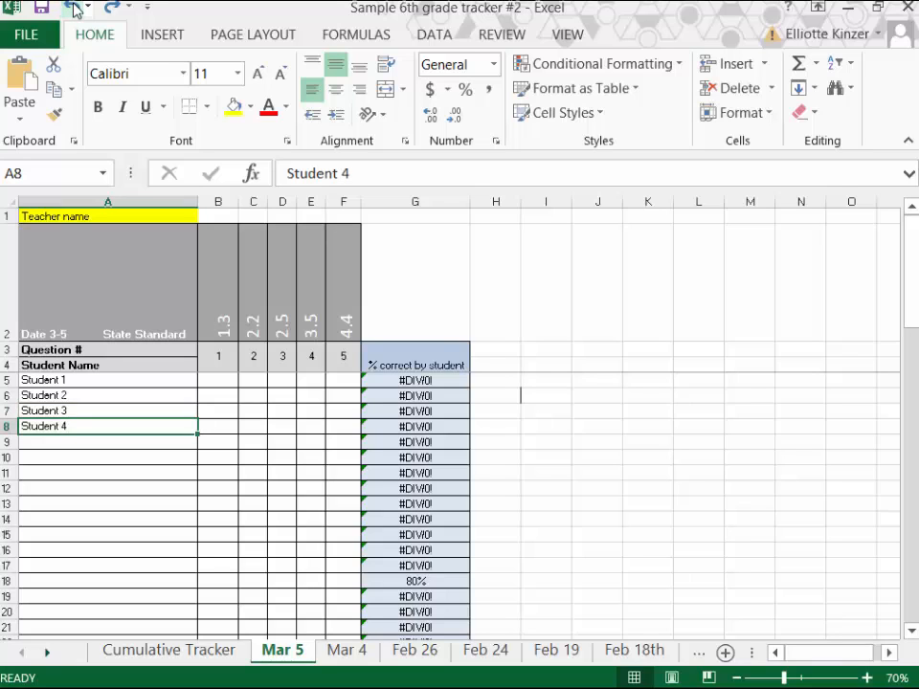
click(74, 9)
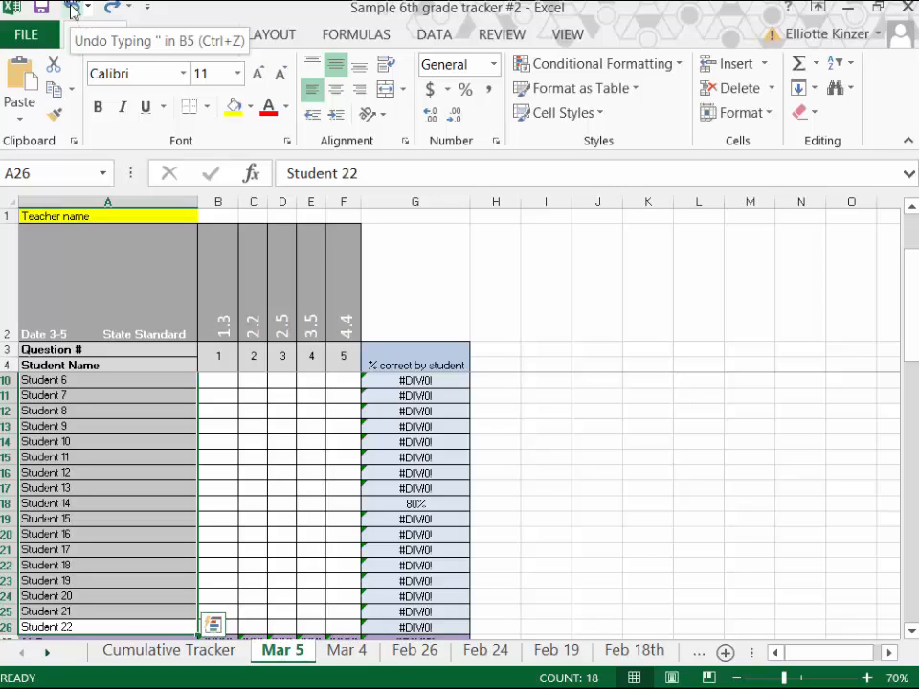
drag(914, 279, 914, 230)
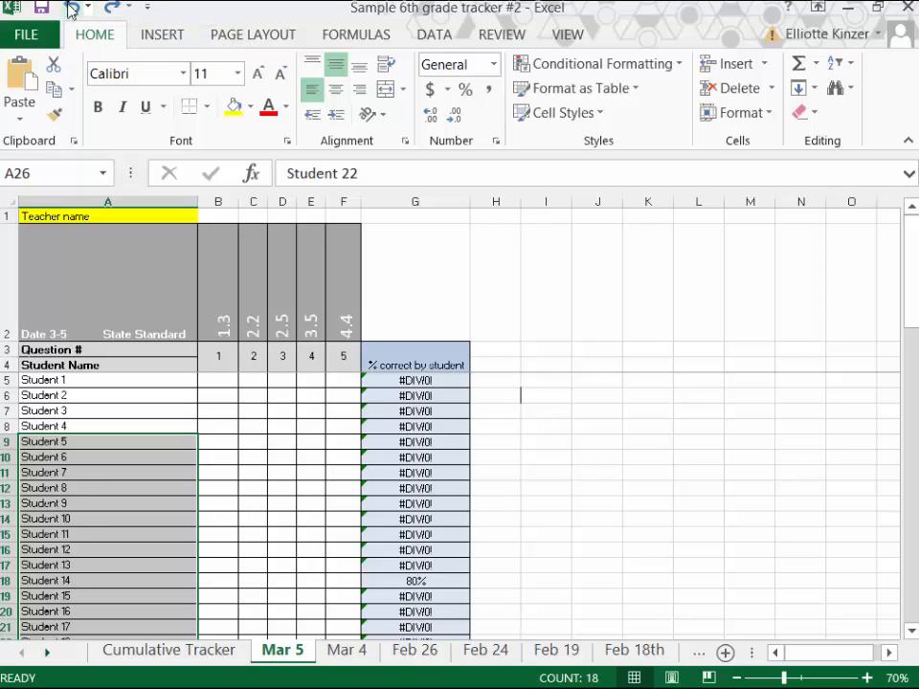
- Undo the clearing of Student 1's quiz scores, restoring 0, 100, 100, 0 and 100 for questions 1 to 5
click(70, 9)
click(69, 9)
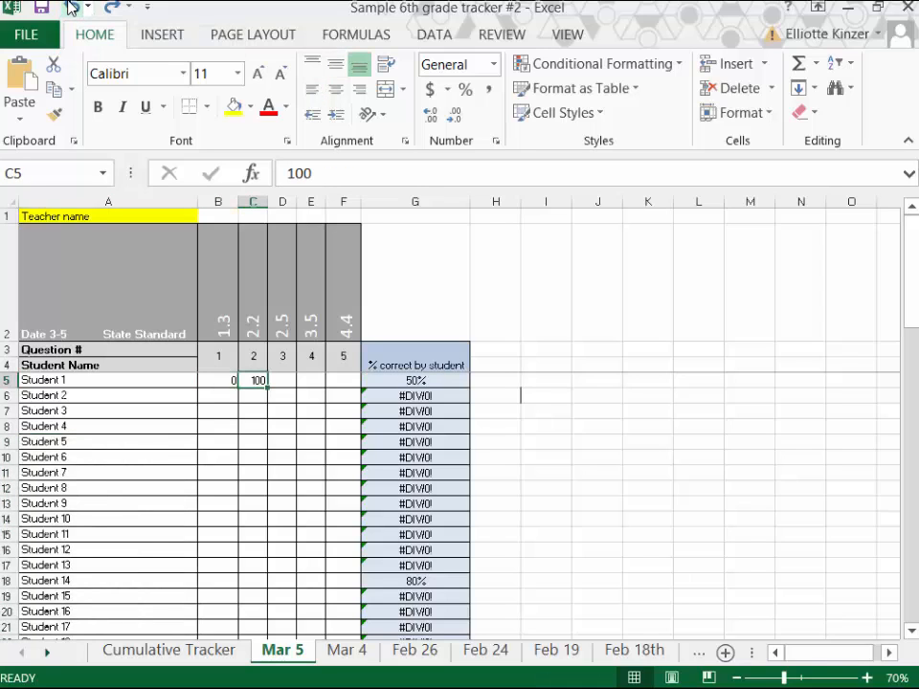
click(71, 9)
click(74, 7)
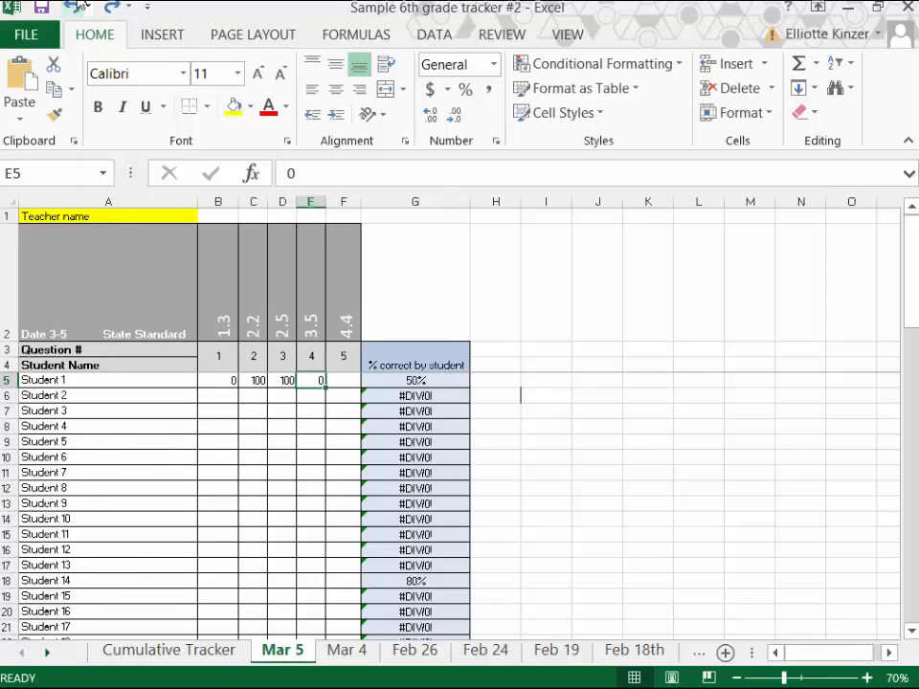
click(76, 8)
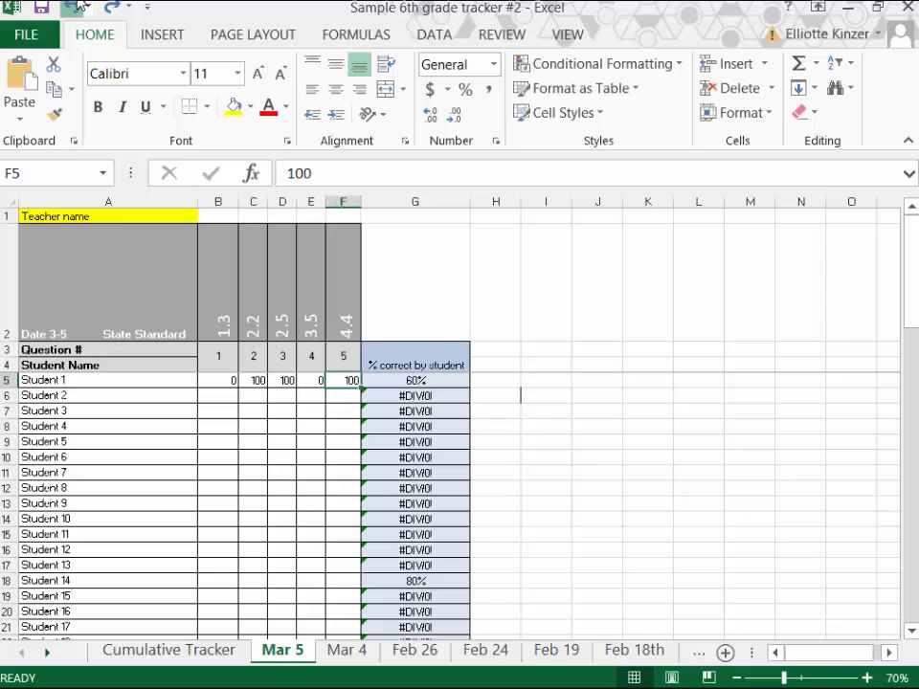
- Restore Student 2's cleared quiz scores of 0, 100, 100, 0 and 100 for questions 1 to 5
click(81, 6)
click(86, 5)
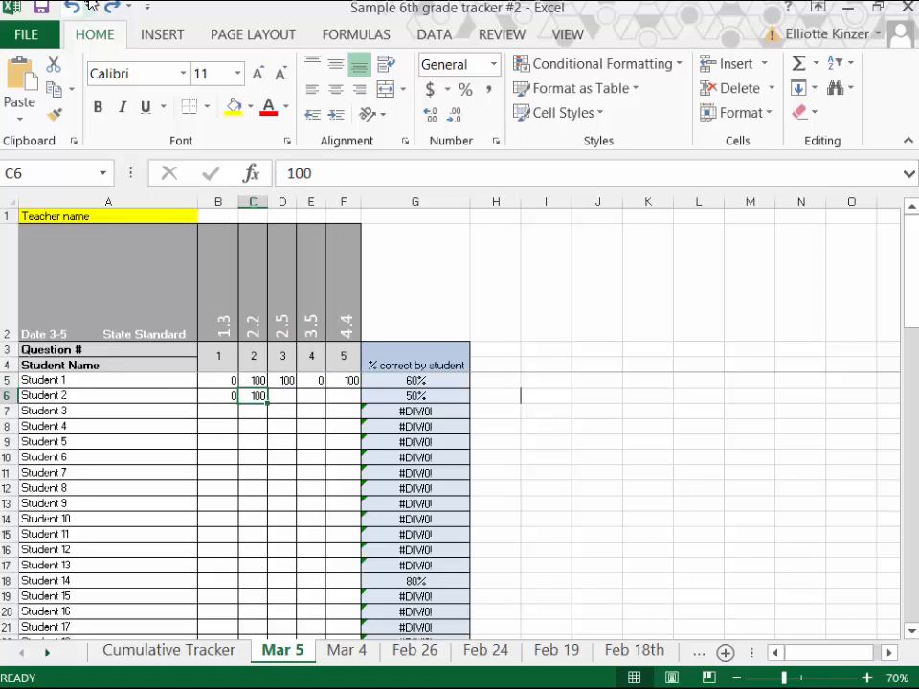
click(93, 7)
click(472, 257)
key(ctrl+y)
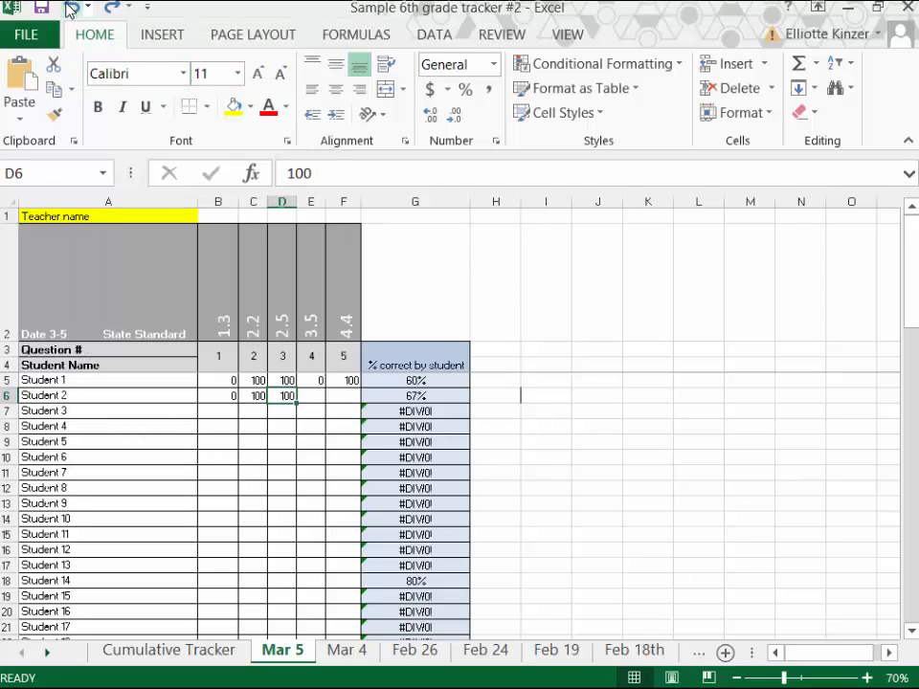
key(ctrl+y)
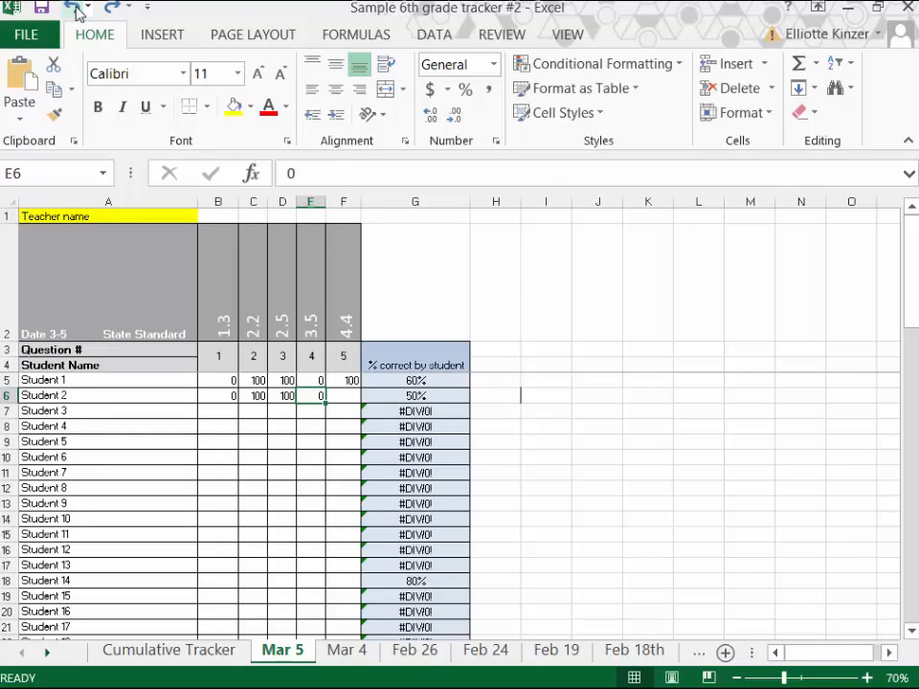
key(ctrl+y)
- Restore Student 3's cleared quiz scores of 100, 100, 100, 0 and 100 for questions 1 to 5
key(ctrl+y)
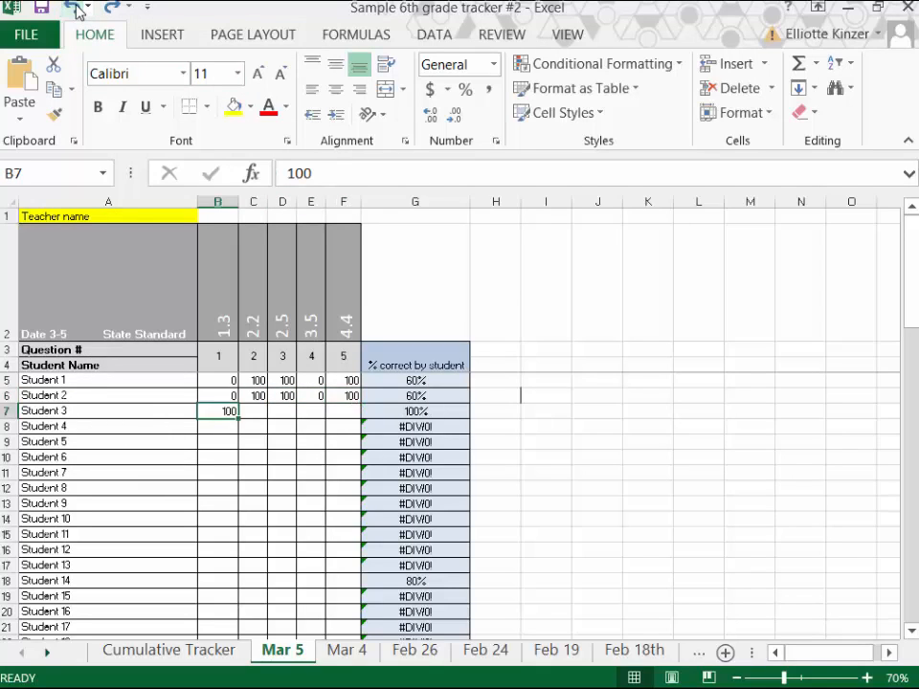
key(ctrl+y)
key(ctrl+y)
key(ctrl+y)
key(ctrl+y)
key(ctrl+y)
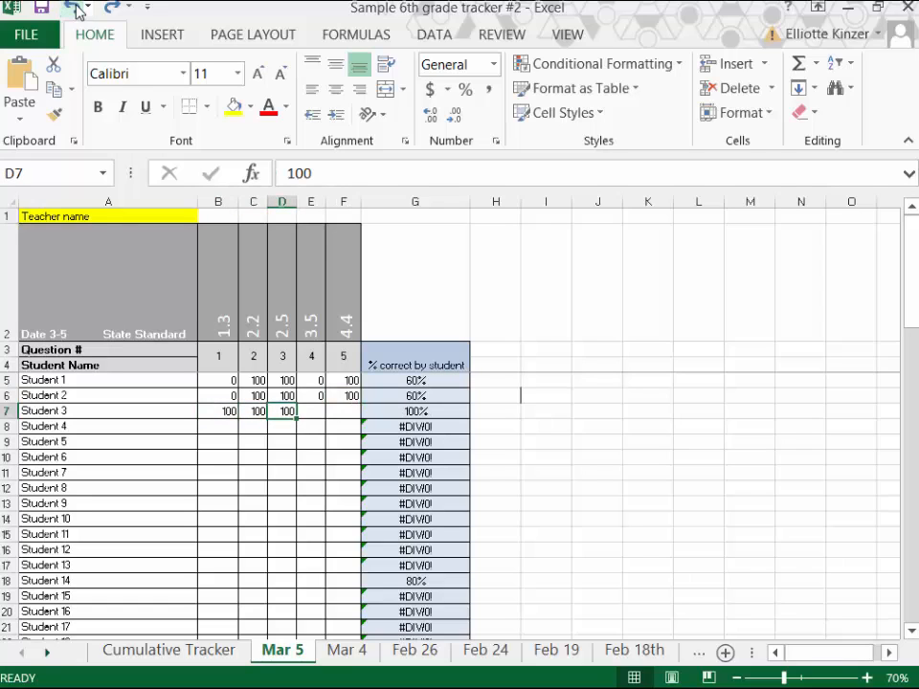
key(ctrl+y)
key(ctrl+y)
- Restore Student 4's cleared quiz scores of 100 for all five questions
key(ctrl+y)
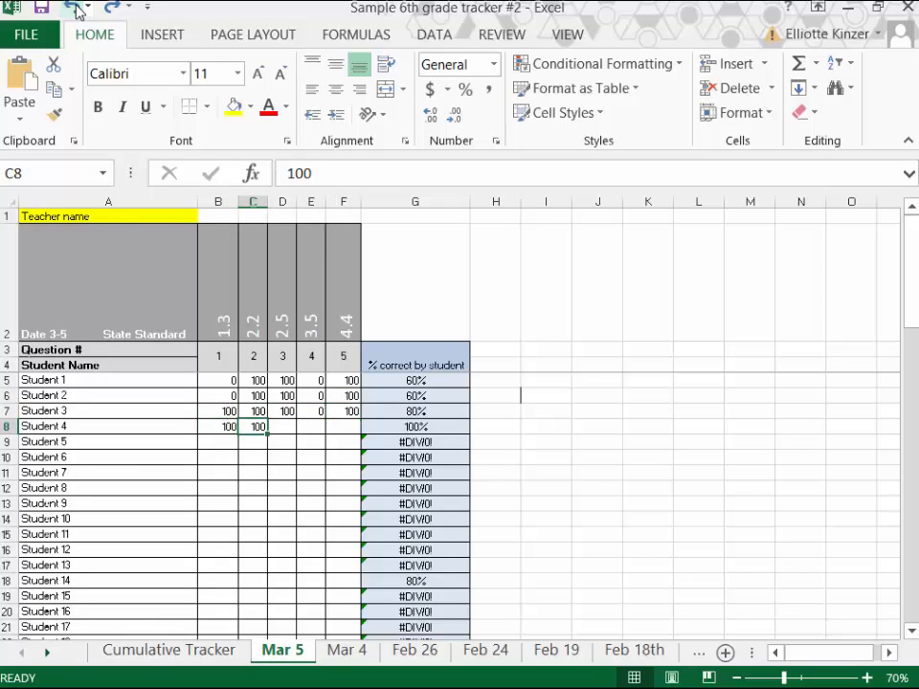
key(ctrl+y)
key(ctrl+y)
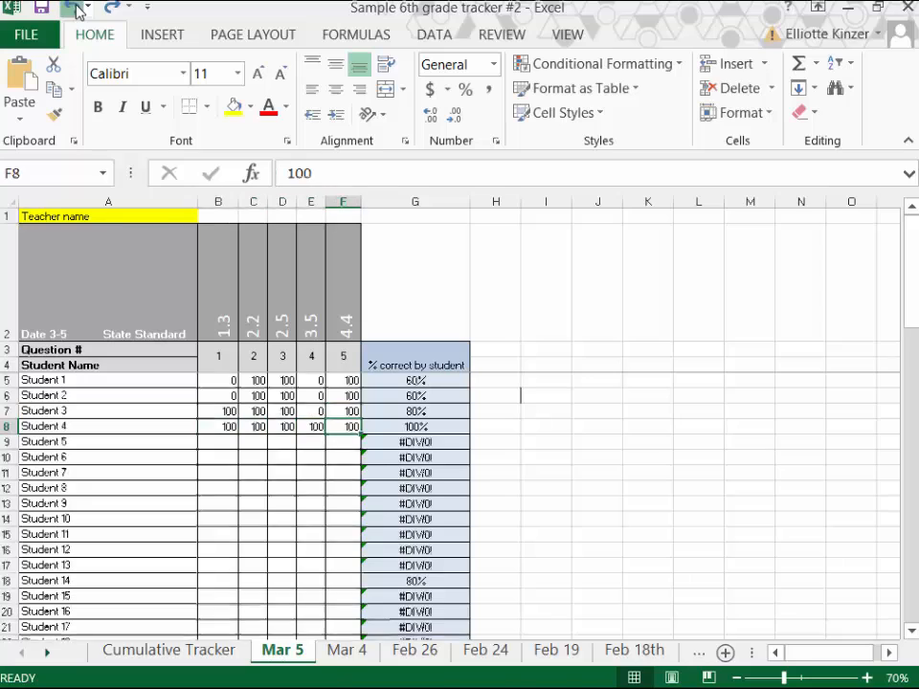
- Widen column D on the Mar 5 sheet so standard 2.5's class percentage fits, and review the % Correct row
mouse_move(916, 301)
mouse_down()
mouse_move(916, 287)
mouse_move(916, 297)
mouse_up()
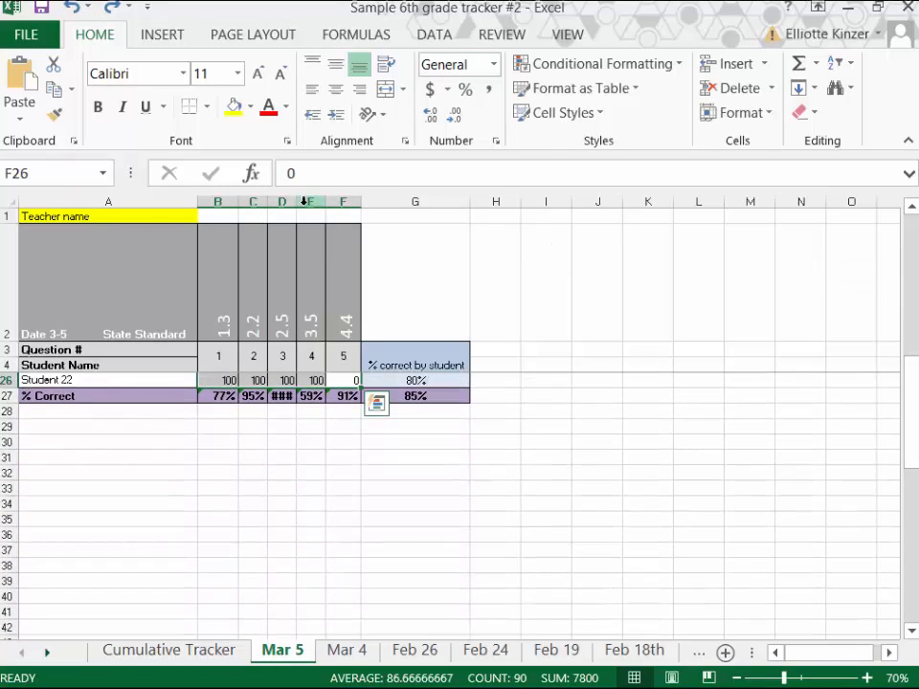
drag(298, 202, 307, 202)
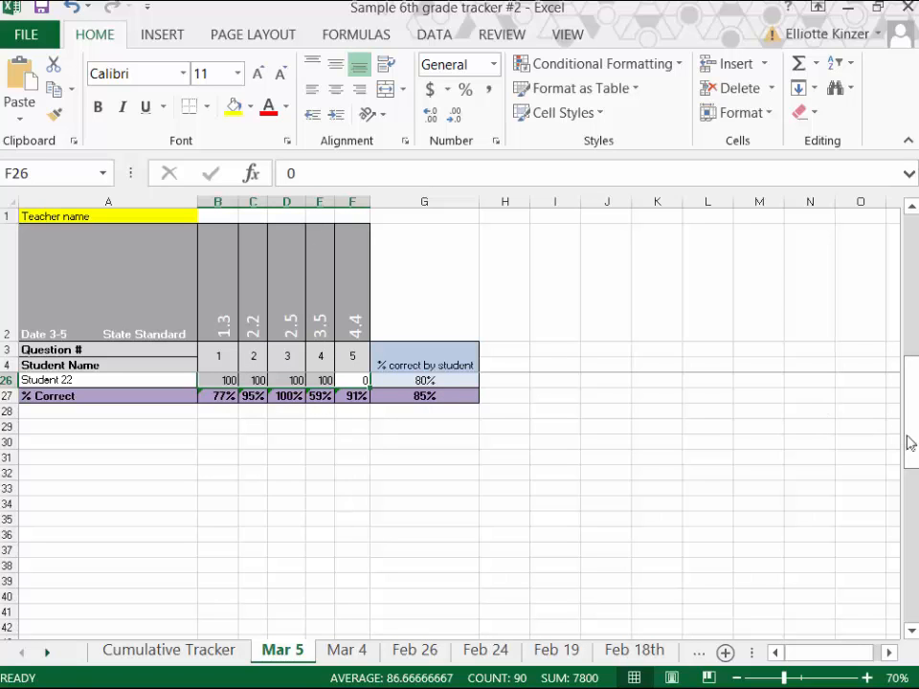
drag(909, 437, 914, 368)
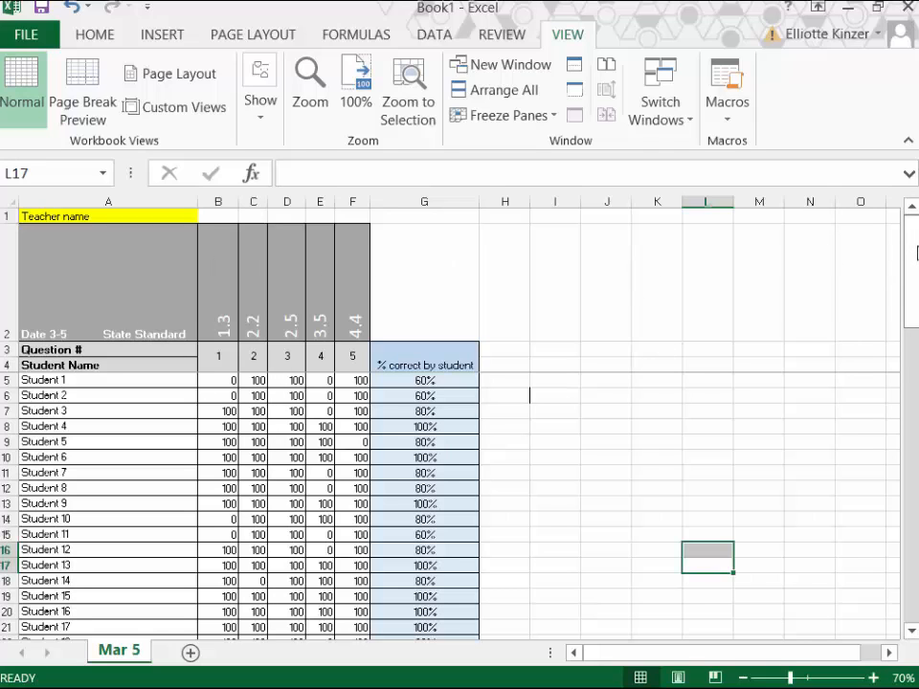
drag(916, 252, 908, 384)
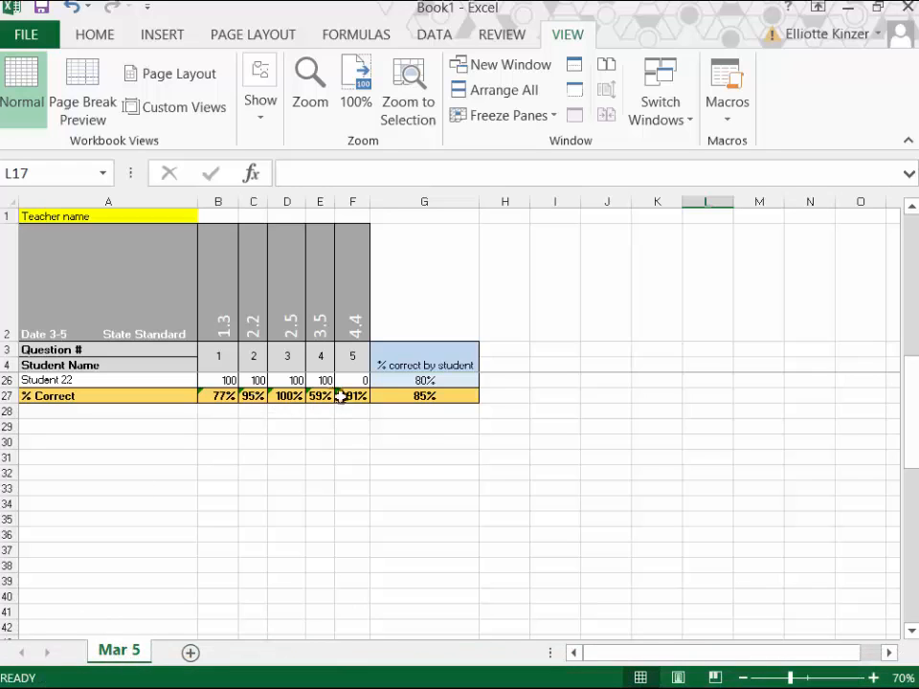
drag(911, 425, 910, 287)
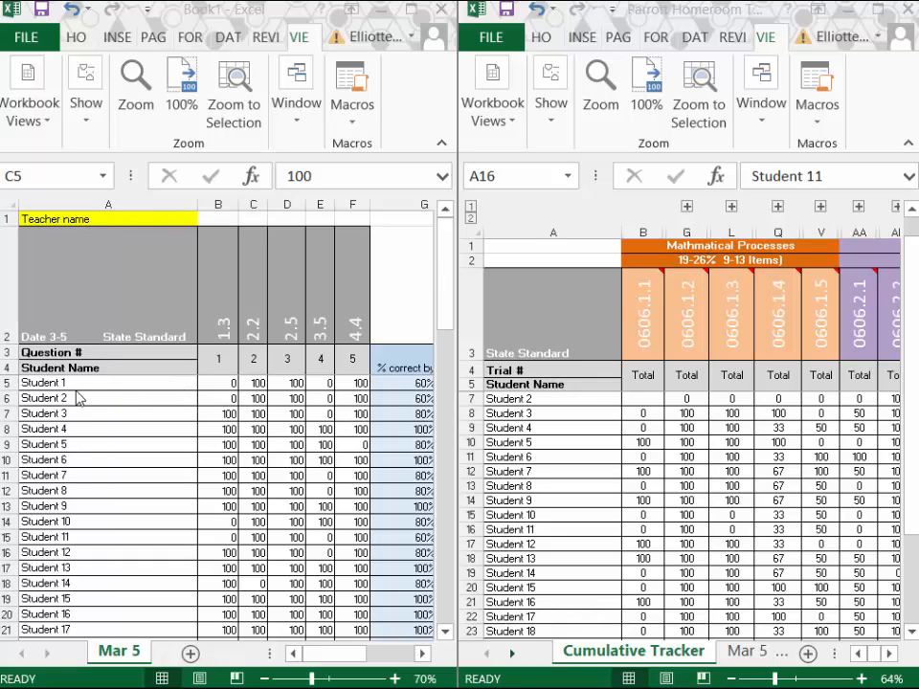
- Compare the order of the student names in the Mar 5 quiz sheet with the name list in the Cumulative Tracker
drag(86, 386, 102, 629)
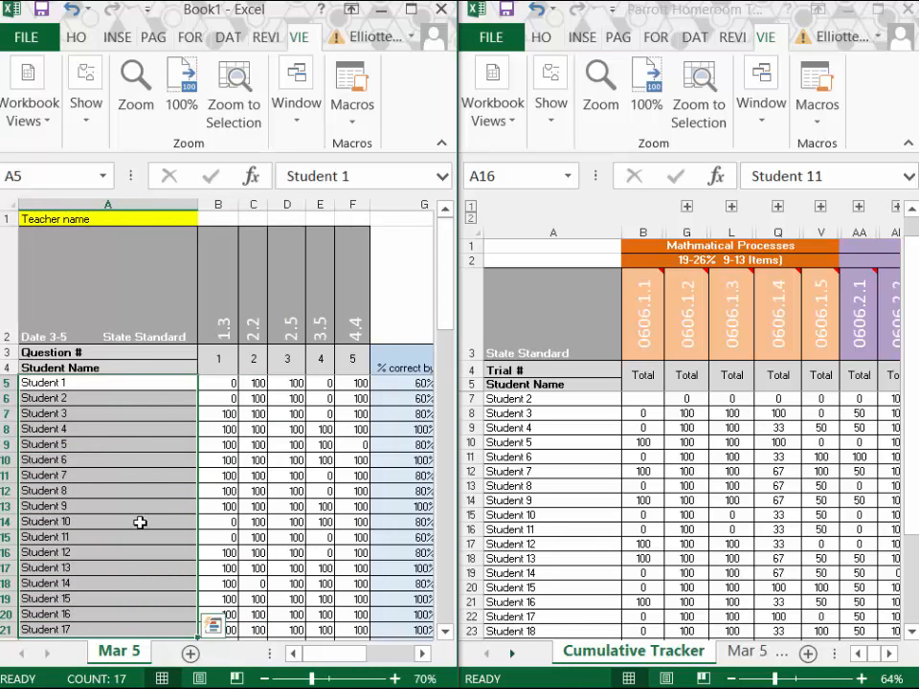
click(538, 437)
scroll(540, 429, up, 1)
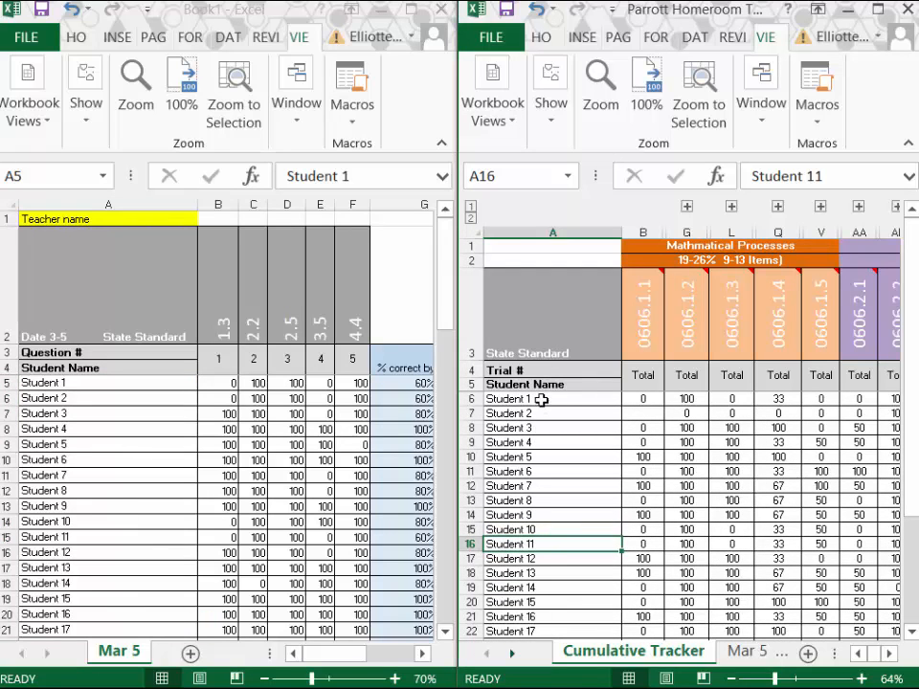
drag(541, 399, 552, 635)
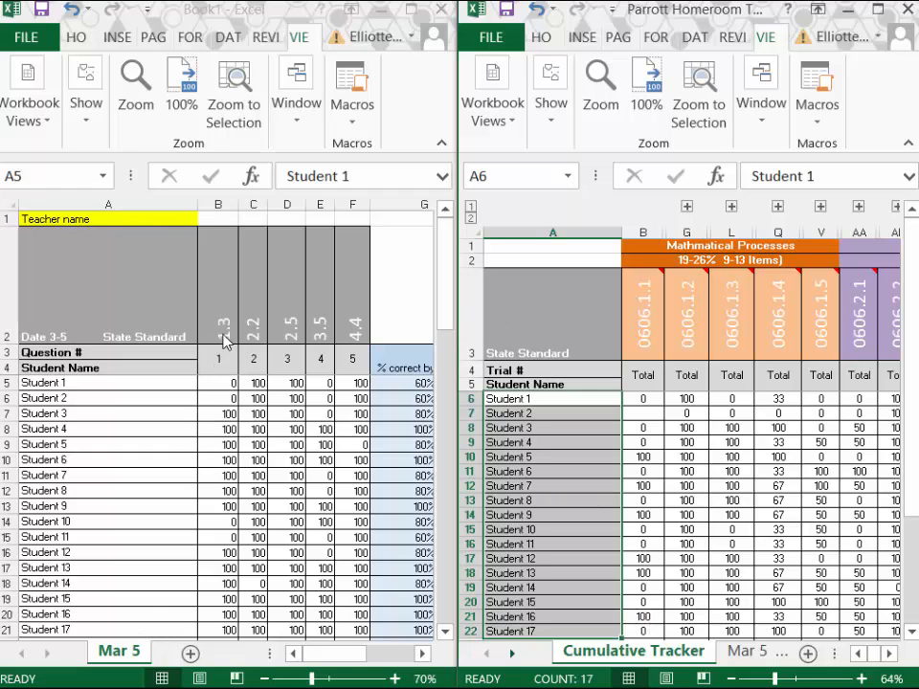
- Expand the trial columns of standard 0606.1.3 in the Cumulative Tracker and copy all 22 students' question 1 scores from the quiz sheet
click(777, 206)
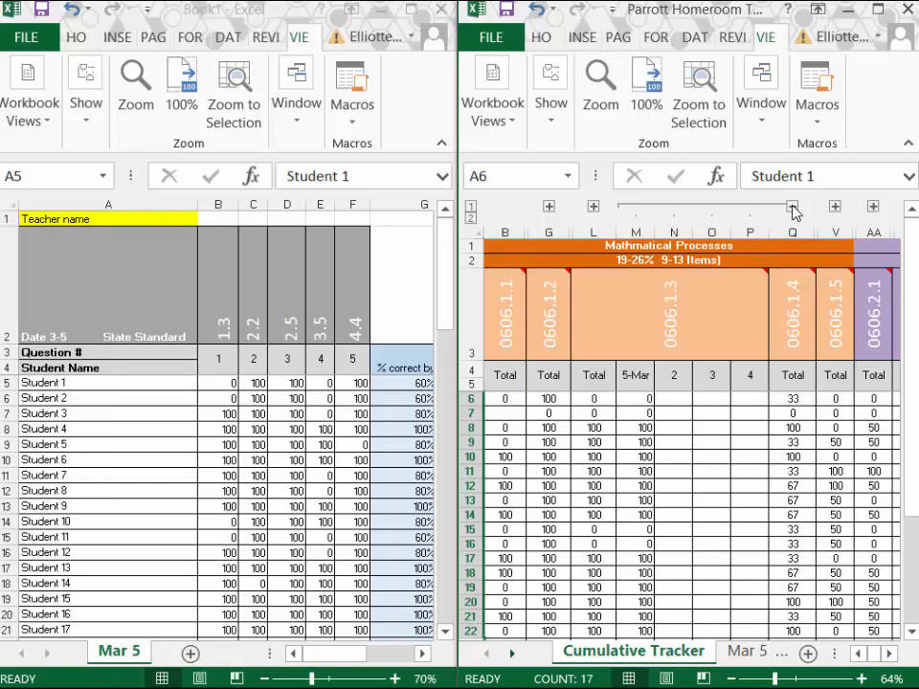
click(792, 208)
click(640, 208)
click(224, 381)
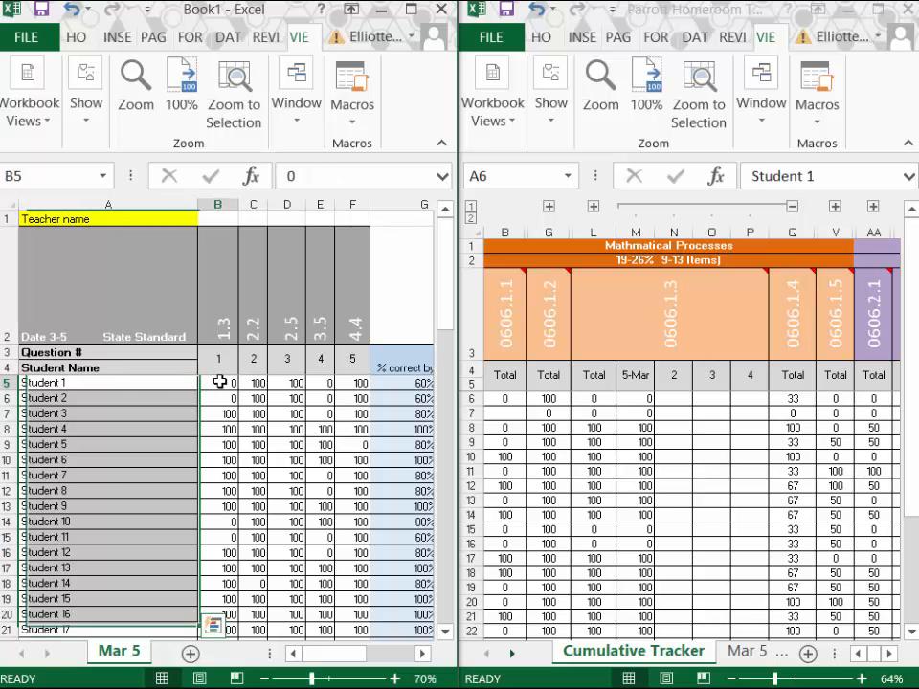
drag(226, 383, 230, 593)
right_click(225, 420)
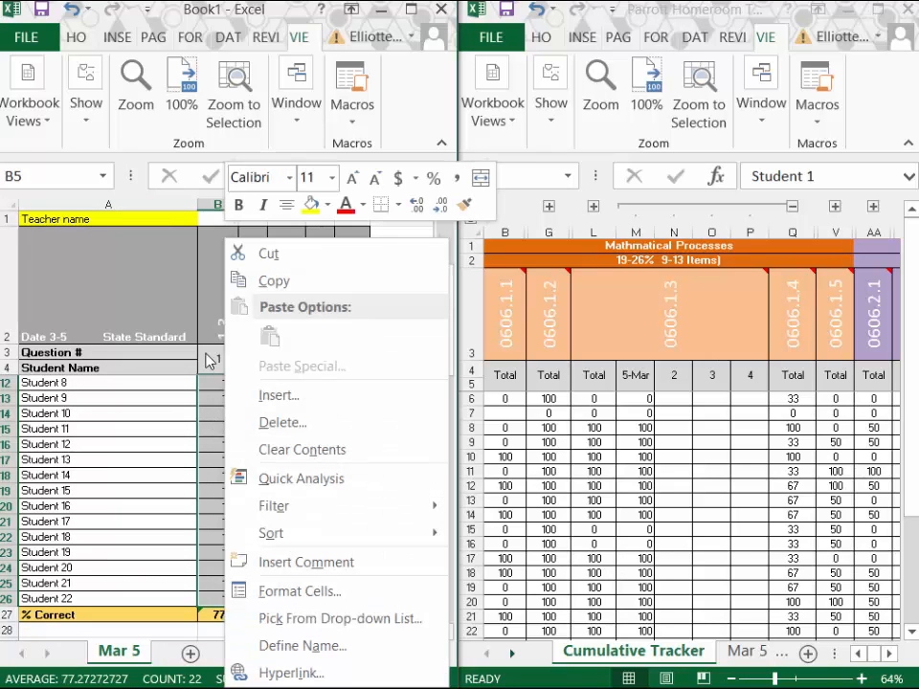
click(272, 283)
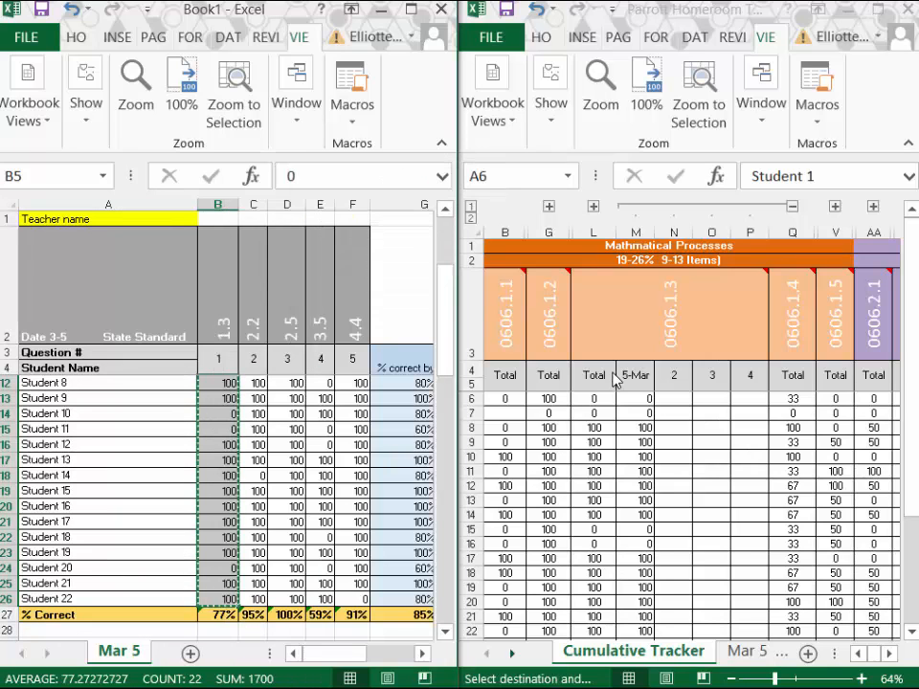
- Paste the copied scores as values into the 5-Mar column of standard 0606.1.3, starting at Student 1, and collapse its trial columns
click(637, 400)
right_click(638, 400)
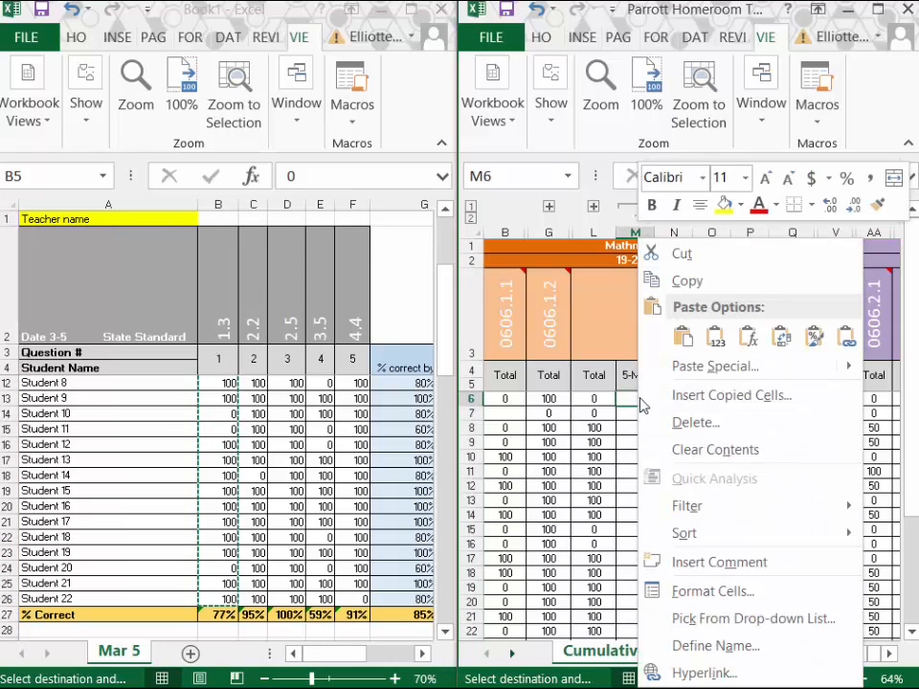
click(714, 336)
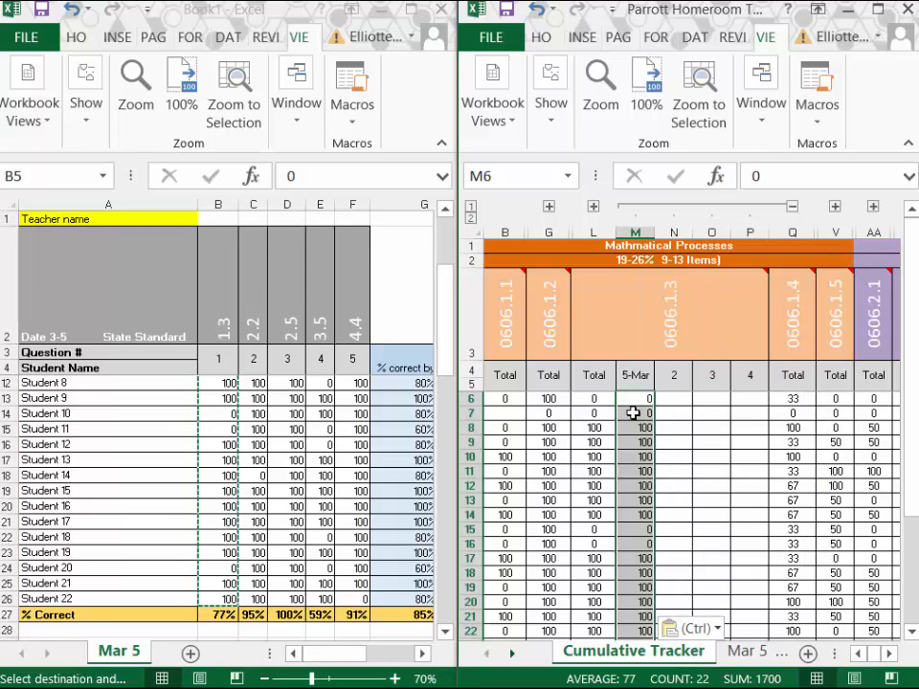
click(791, 209)
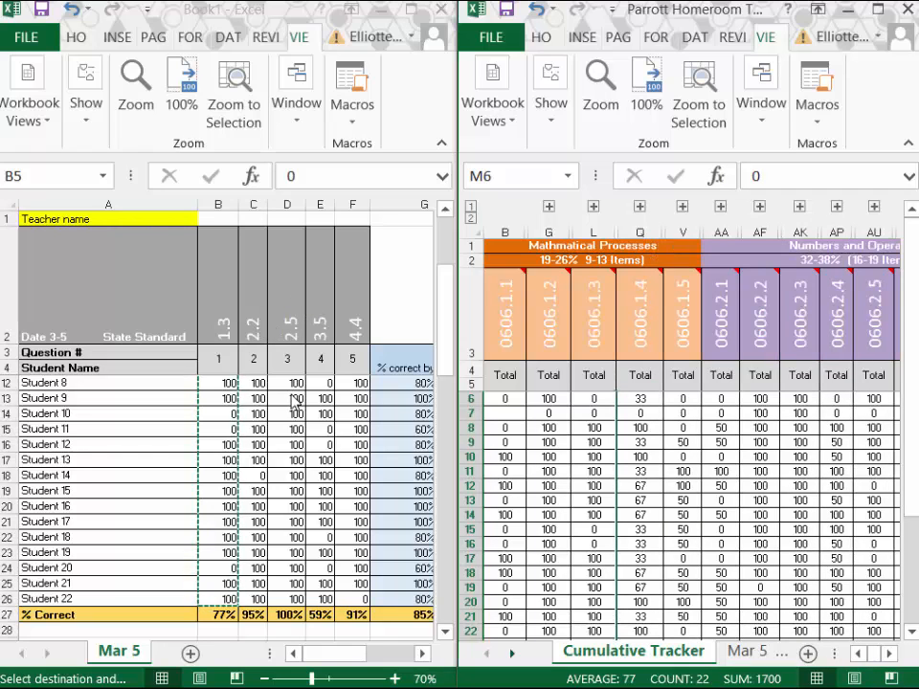
- Copy the question 3 scores for standard 2.5, Students 1 through 22, from the Mar 5 quiz sheet
click(293, 381)
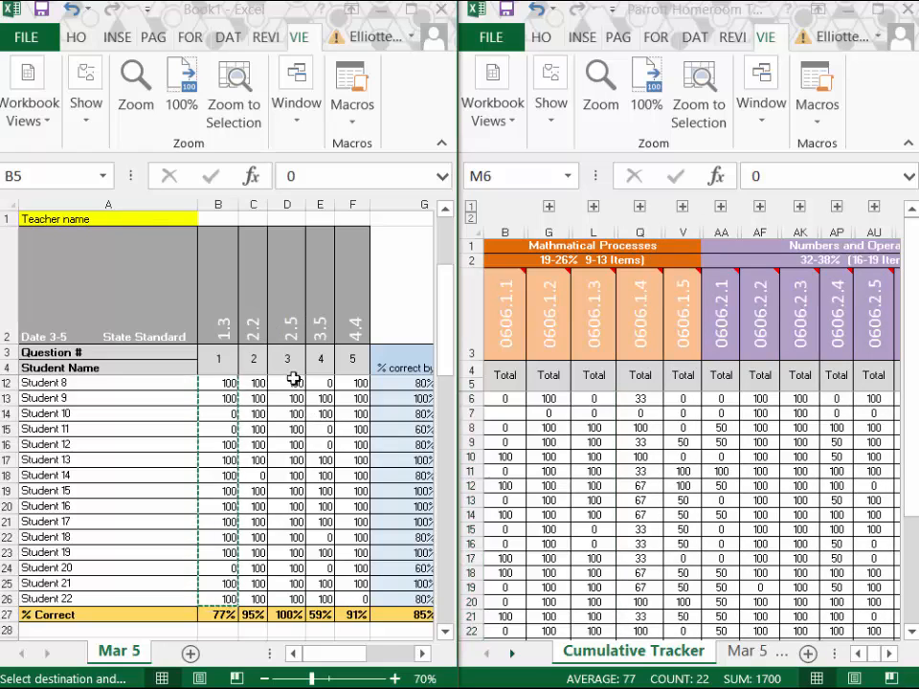
click(292, 394)
scroll(292, 395, up, 3)
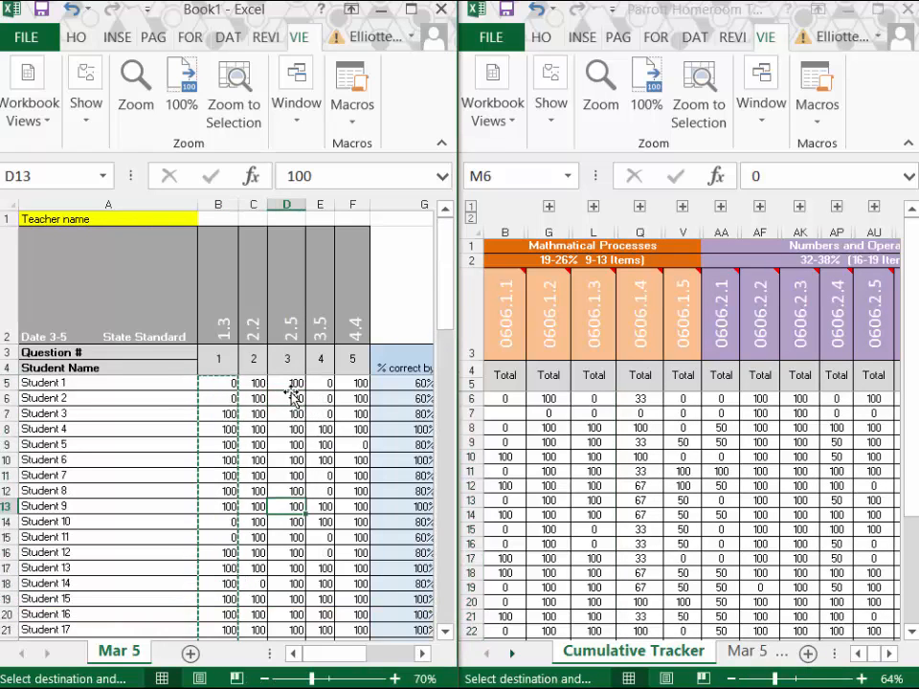
drag(296, 381, 297, 588)
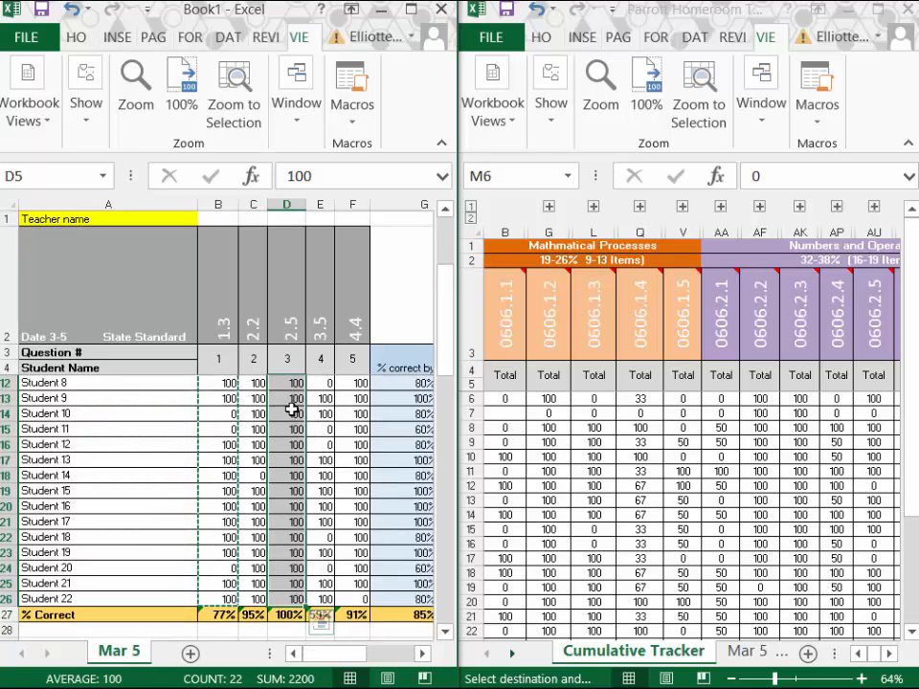
right_click(292, 407)
click(354, 282)
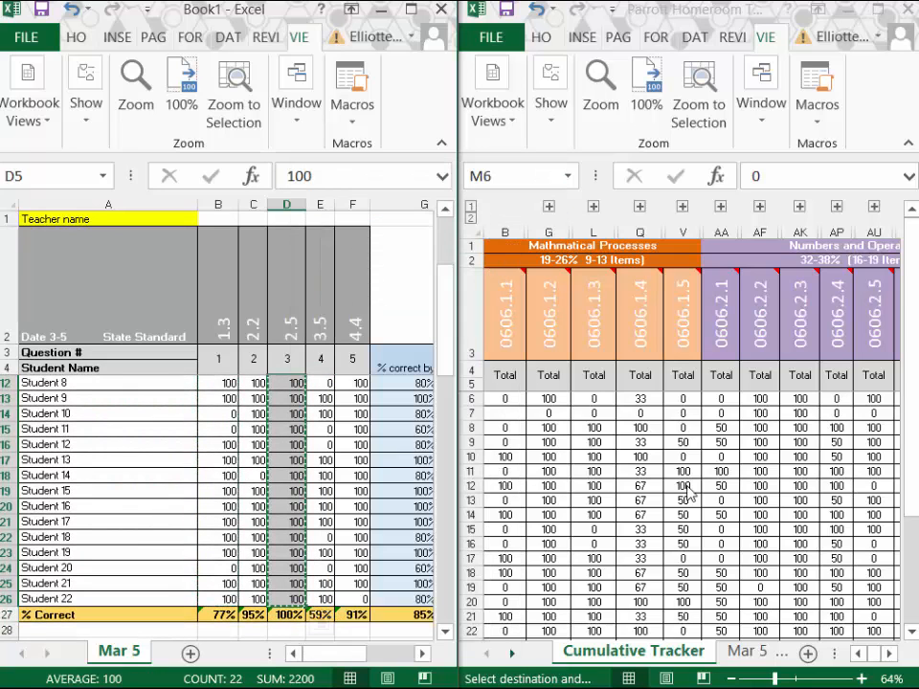
- Expand standard 0606.2.5 in the Cumulative Tracker and paste the copied scores as values into trial 2, starting at Student 1
click(889, 653)
click(889, 653)
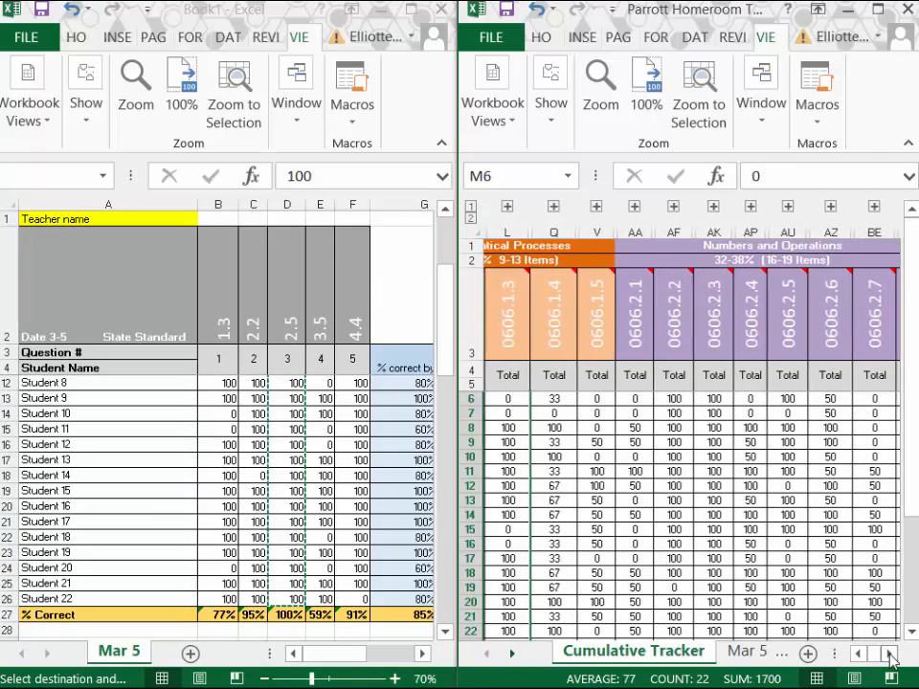
click(889, 654)
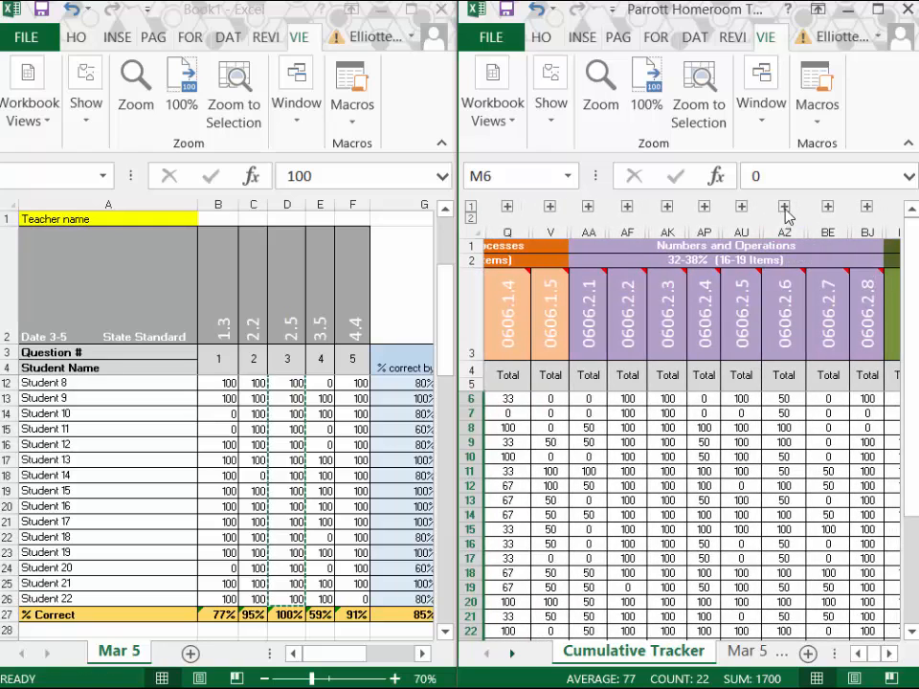
click(783, 206)
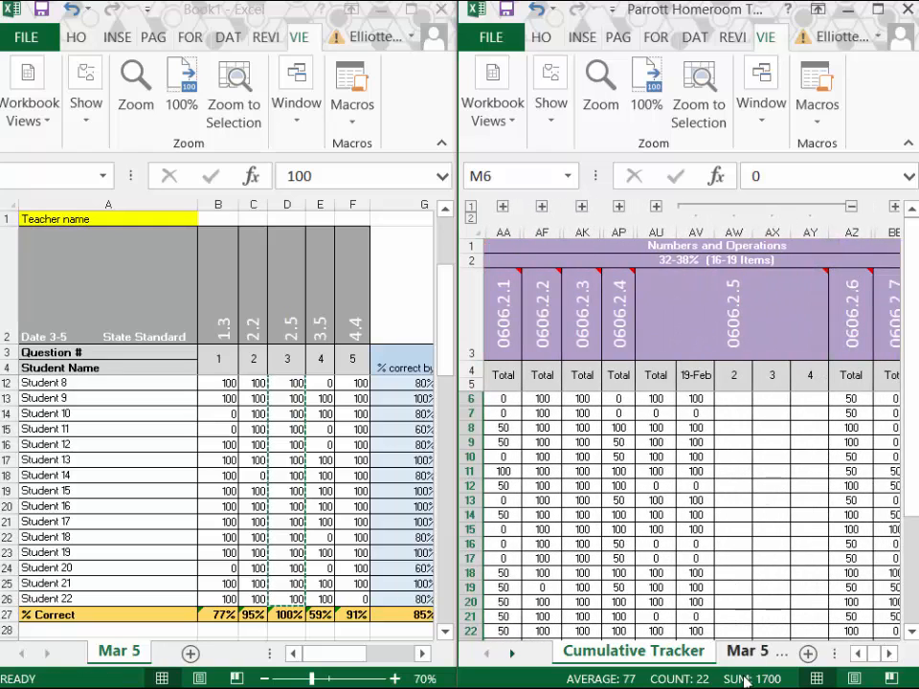
click(728, 398)
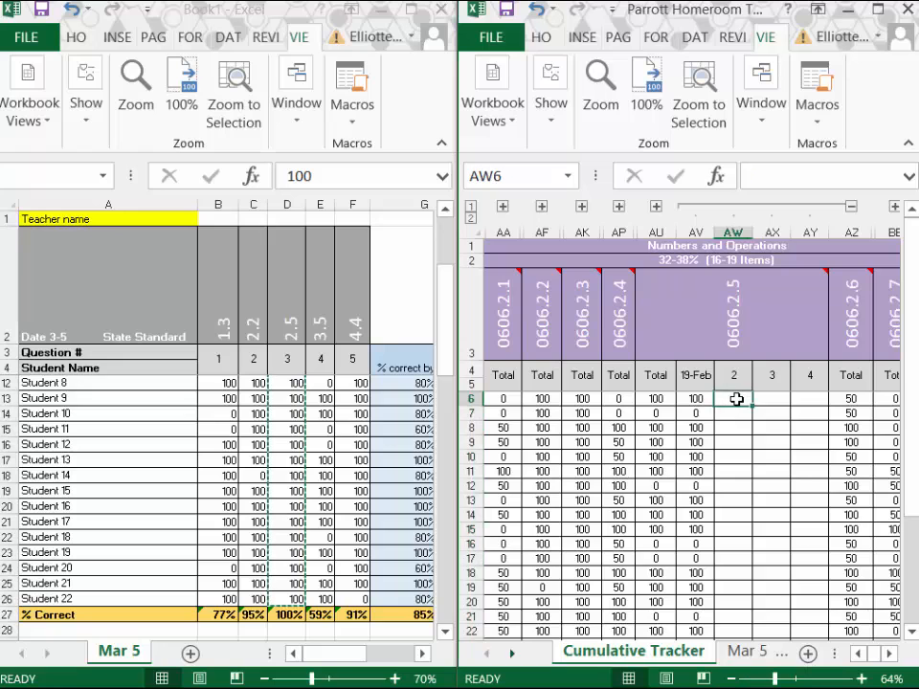
right_click(730, 399)
click(589, 337)
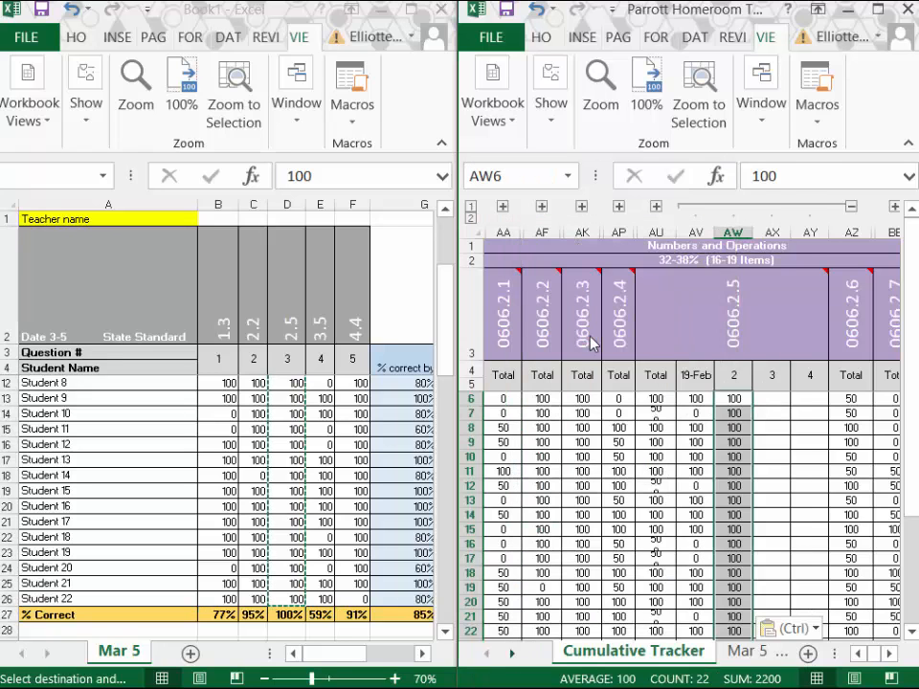
- Rename the trial 2 header under standard 0606.2.5 as Mar-5 and collapse the standard's trial columns
click(739, 371)
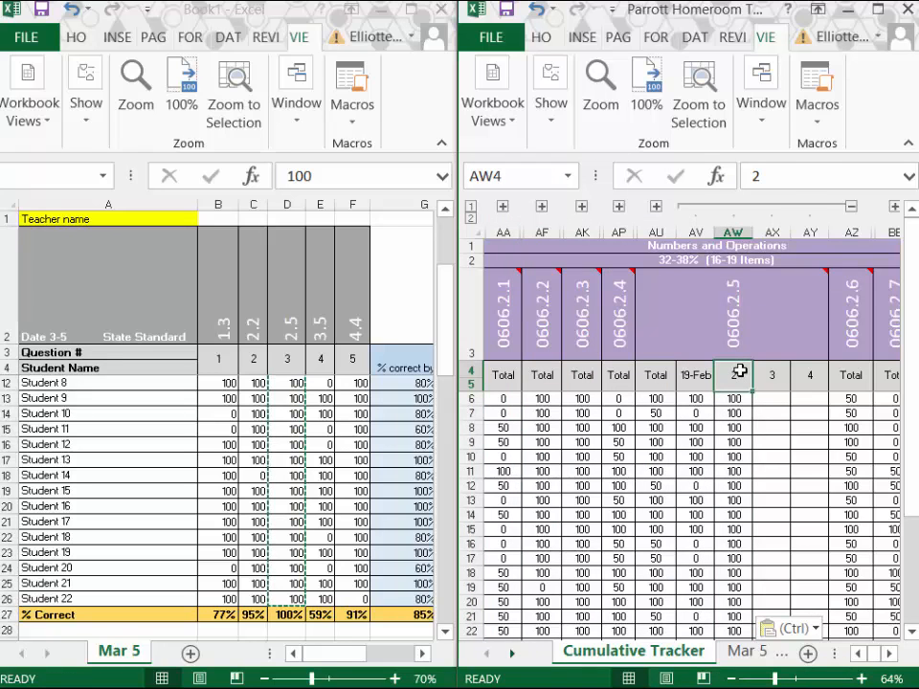
text(Mar-5)
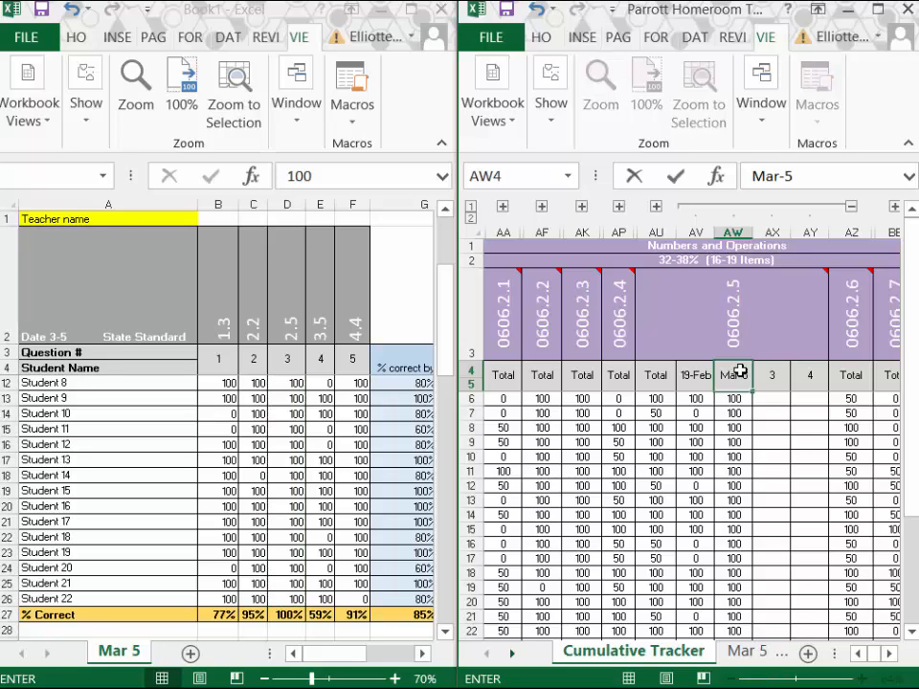
key(Return)
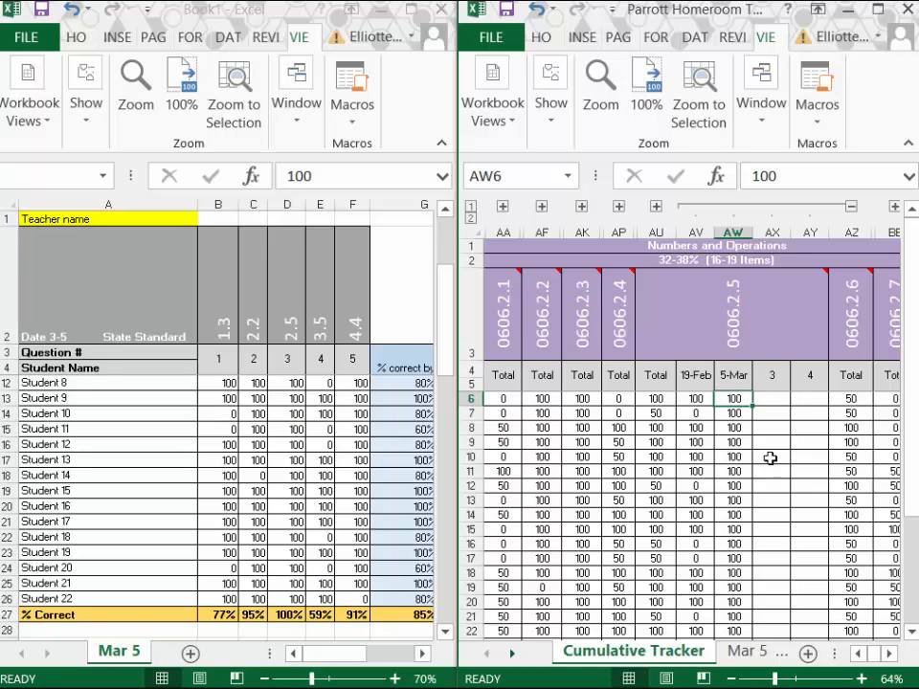
click(851, 208)
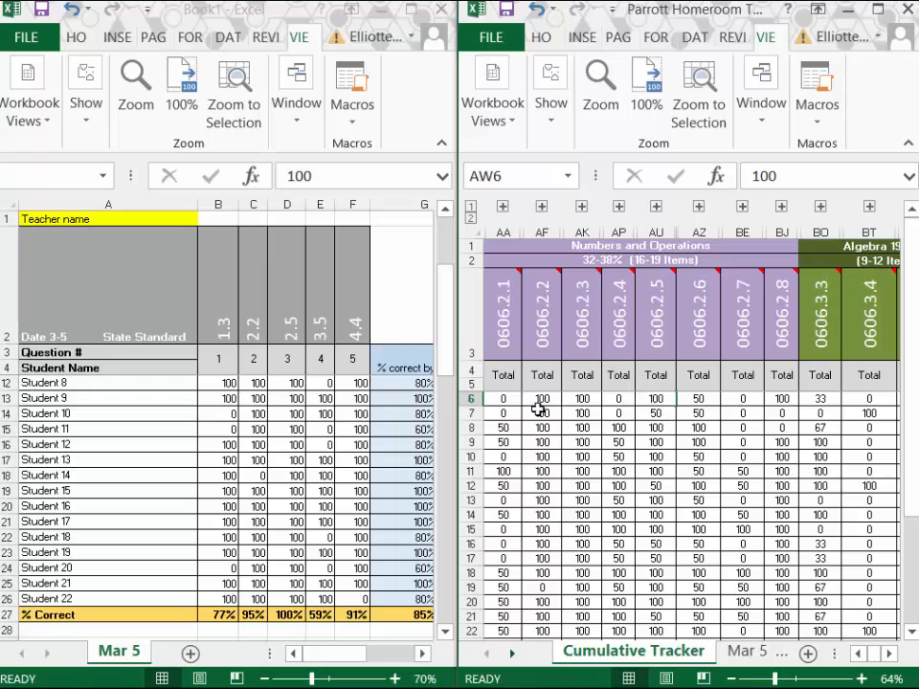
- Expand standard 0606.2.5 again and insert a blank trial column between trials 3 and 4
click(699, 206)
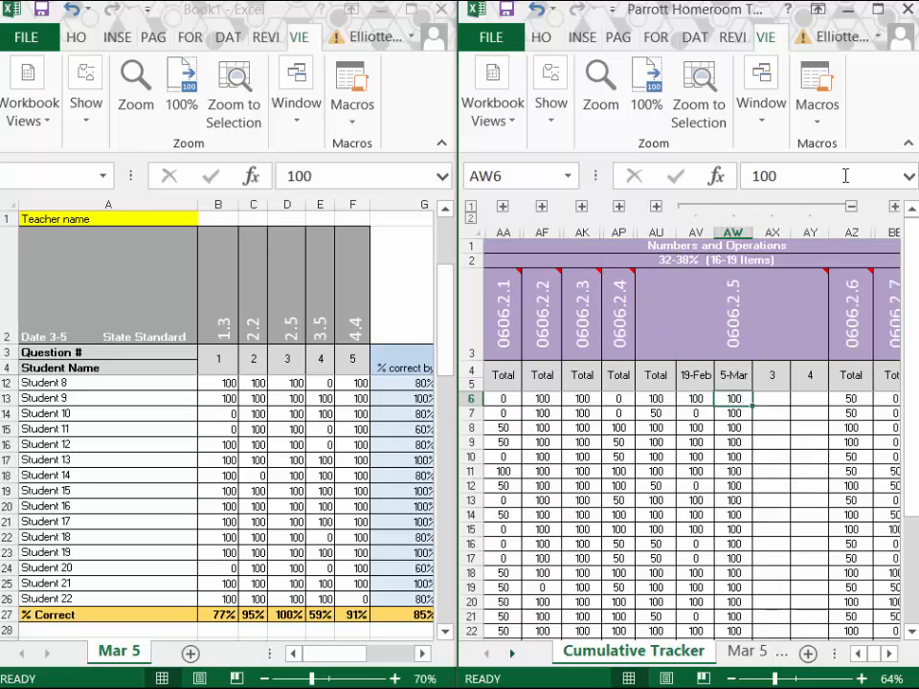
click(893, 654)
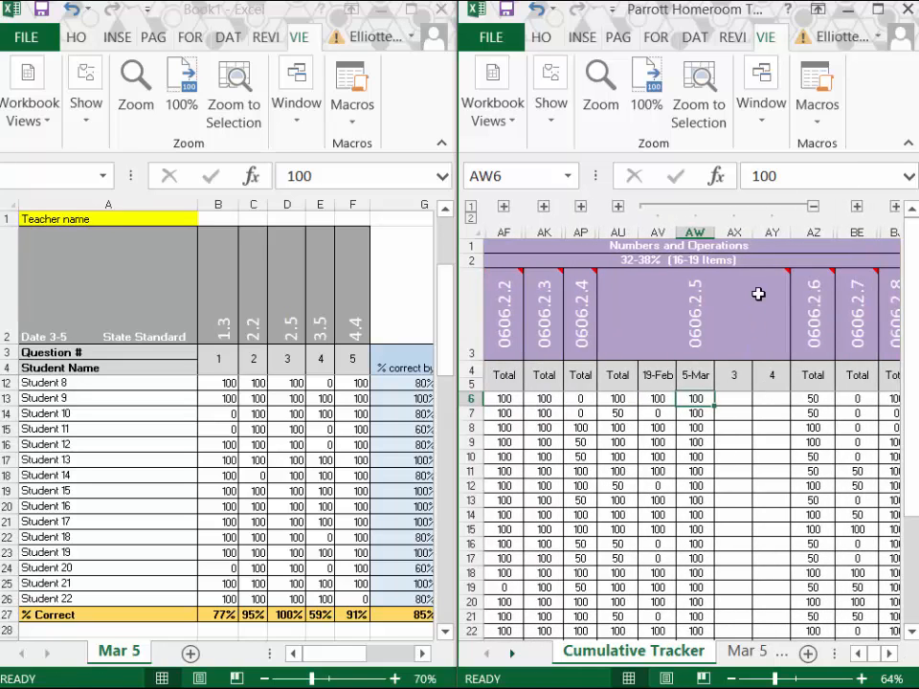
click(772, 232)
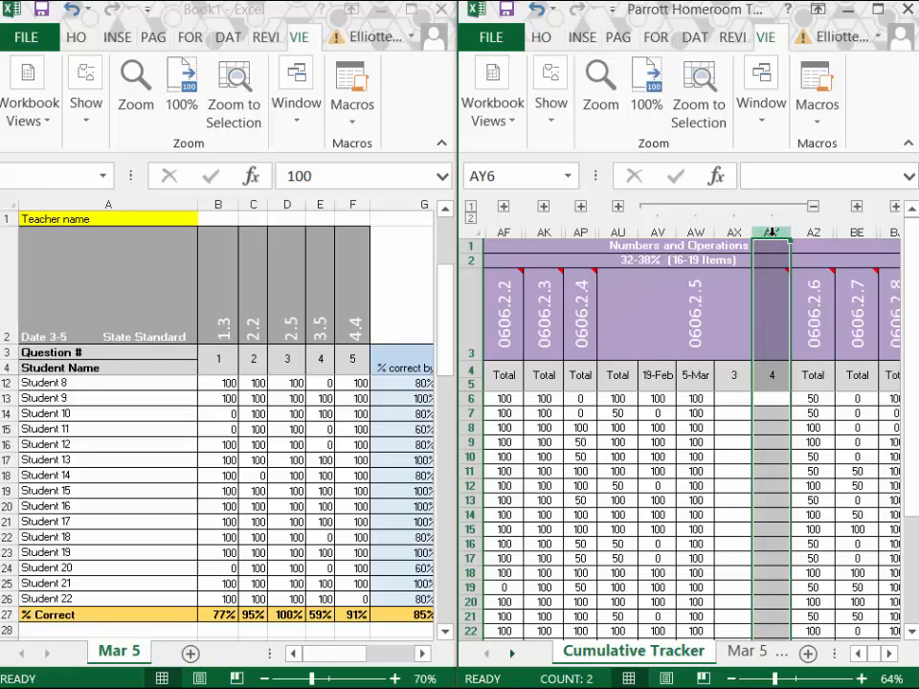
right_click(771, 231)
click(674, 391)
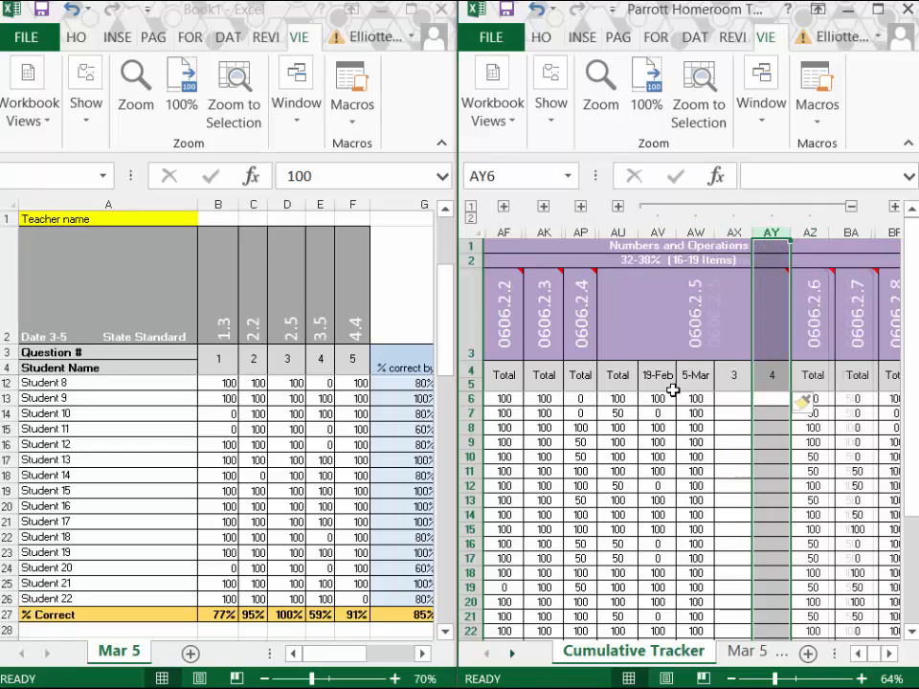
- Check the inserted column and Student 1's Total formula under standard 0606.2.5, and collapse the standard's trial columns
click(771, 381)
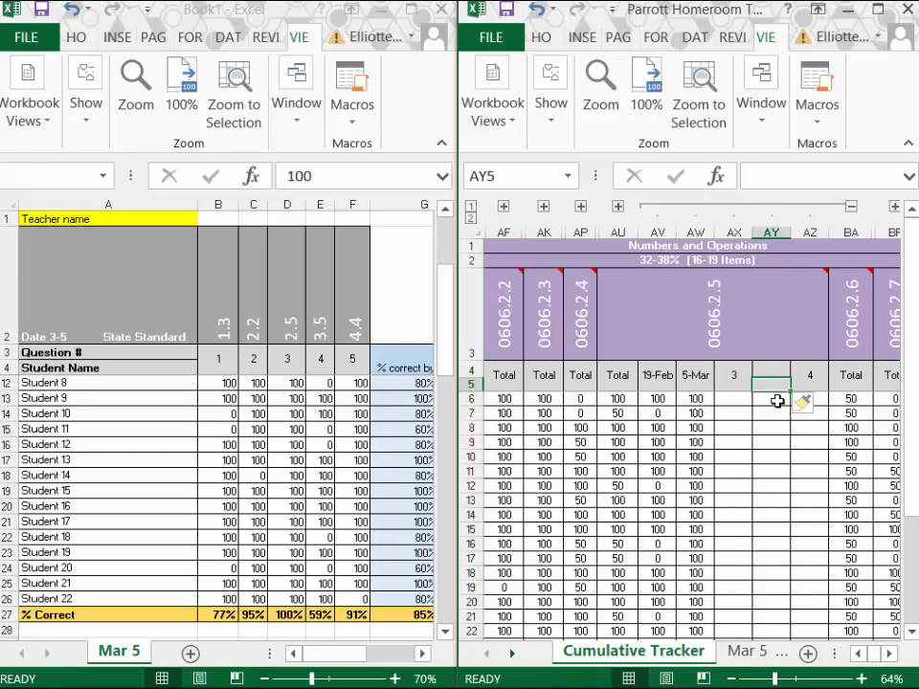
click(777, 401)
click(619, 400)
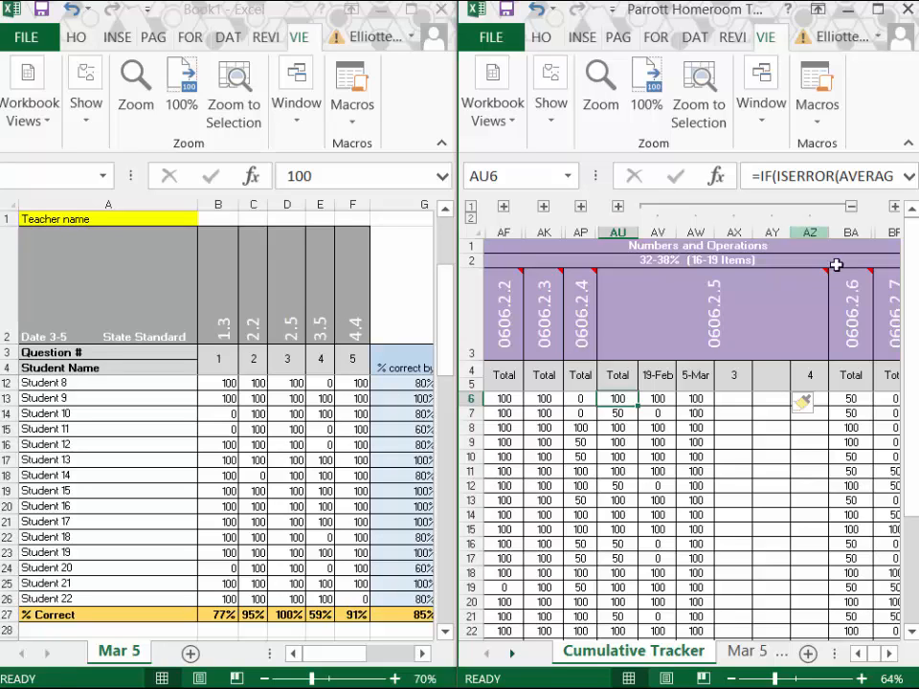
click(851, 206)
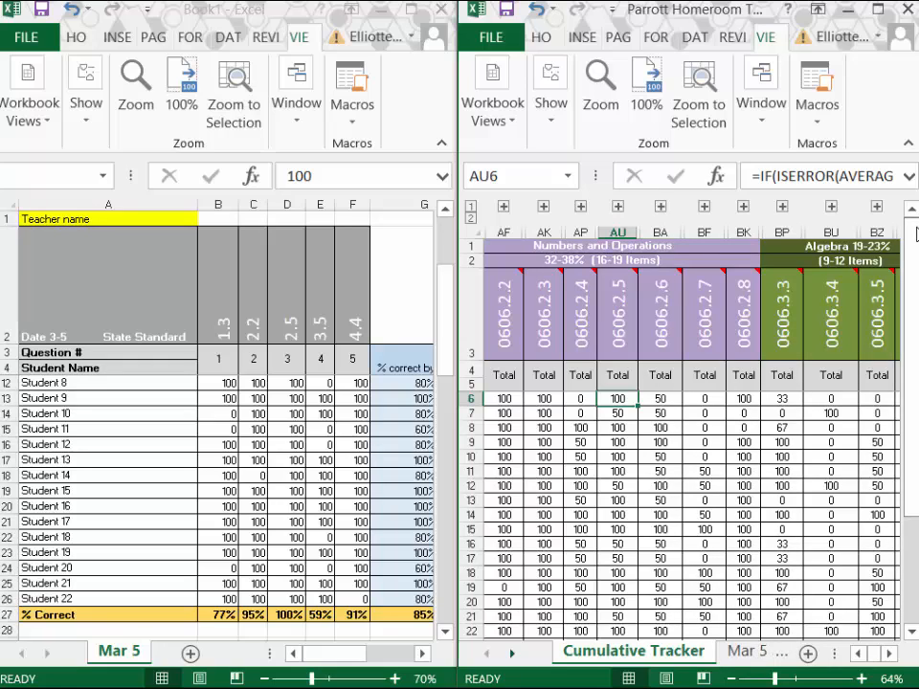
- Examine the class percentage row below the student scores in the Cumulative Tracker, going back to the Mathematical Processes standards
drag(912, 237, 912, 345)
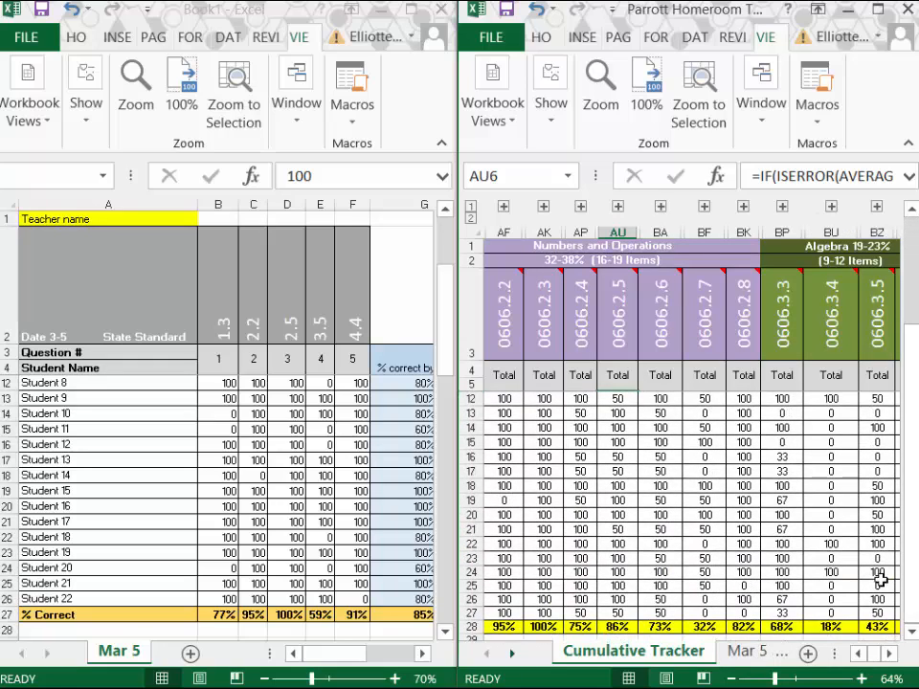
click(911, 633)
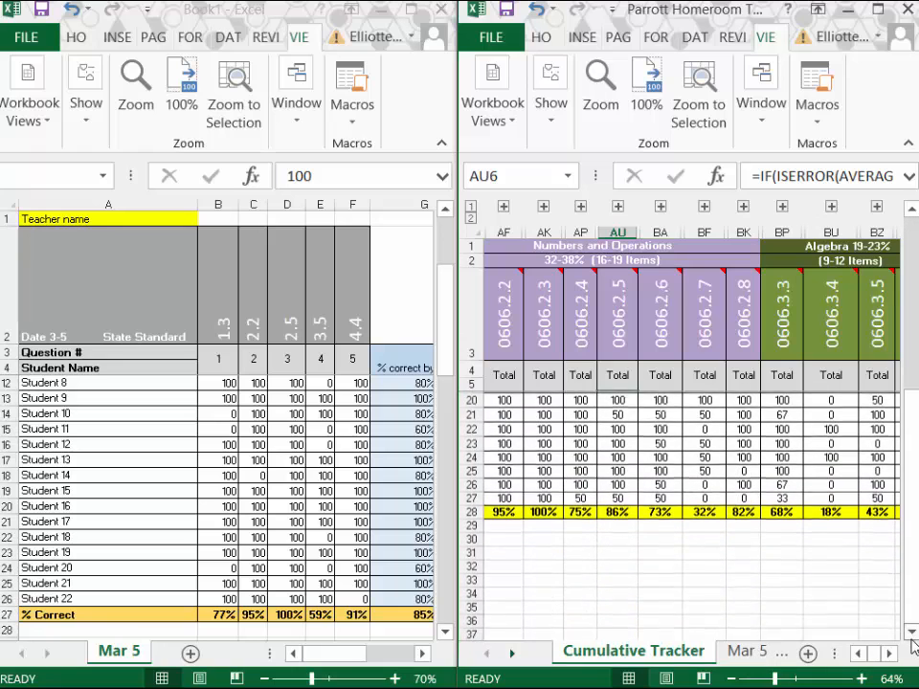
click(911, 634)
click(911, 633)
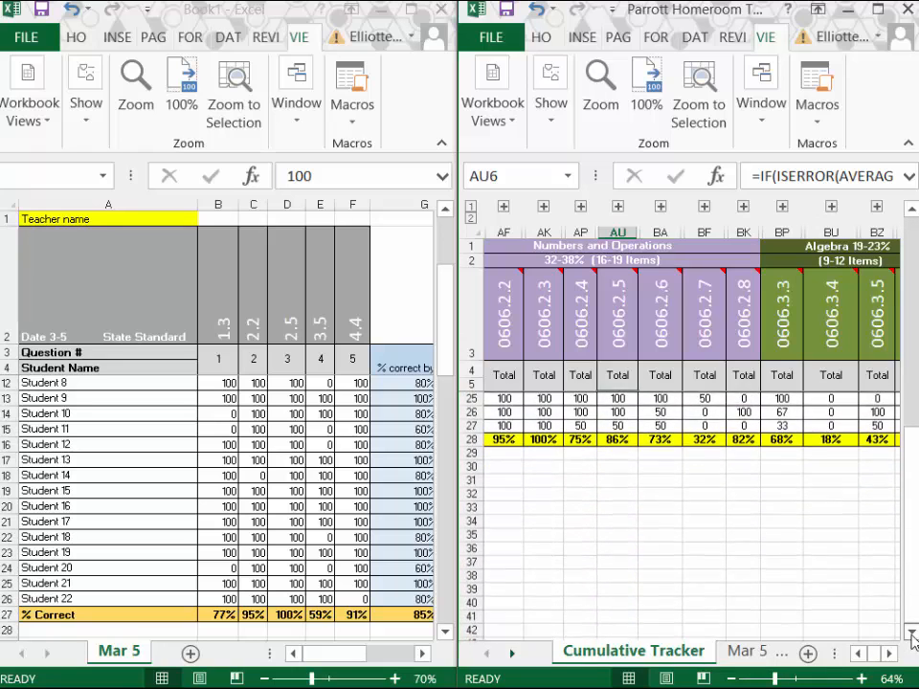
click(858, 653)
click(859, 653)
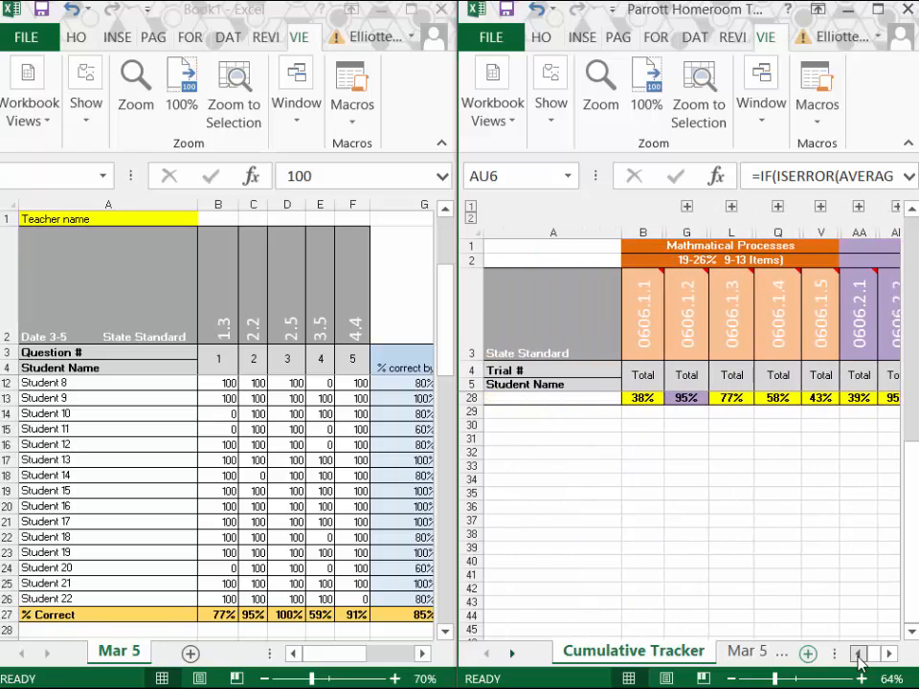
mouse_move(912, 456)
mouse_down()
mouse_move(914, 411)
mouse_move(914, 466)
mouse_up()
- Examine the class percentages across the Numbers and Operations, Algebra, Geometry and Data standards in the Cumulative Tracker
click(889, 652)
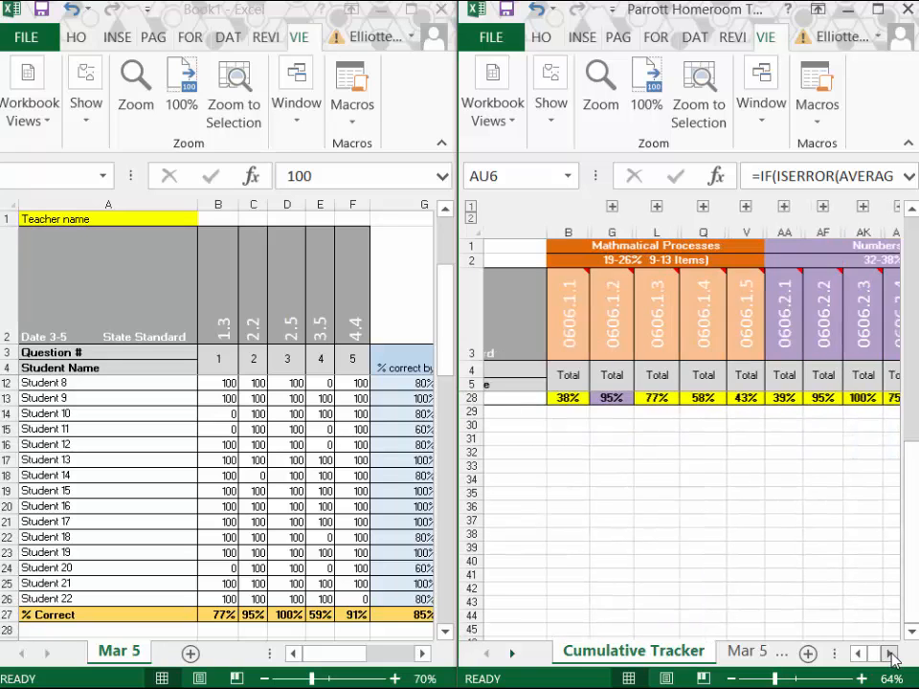
click(890, 654)
click(890, 654)
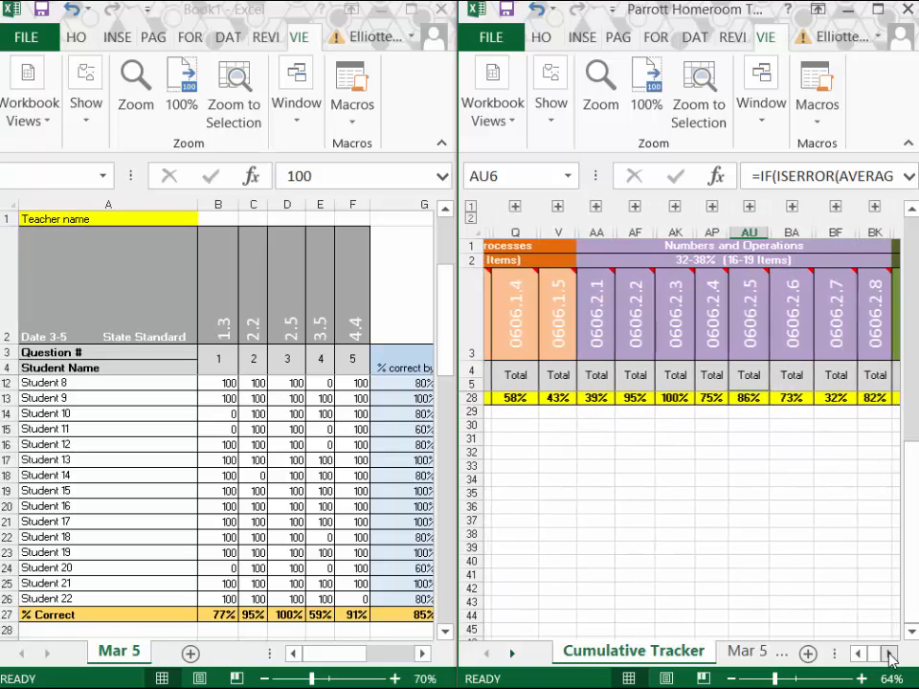
click(890, 654)
click(890, 653)
click(890, 653)
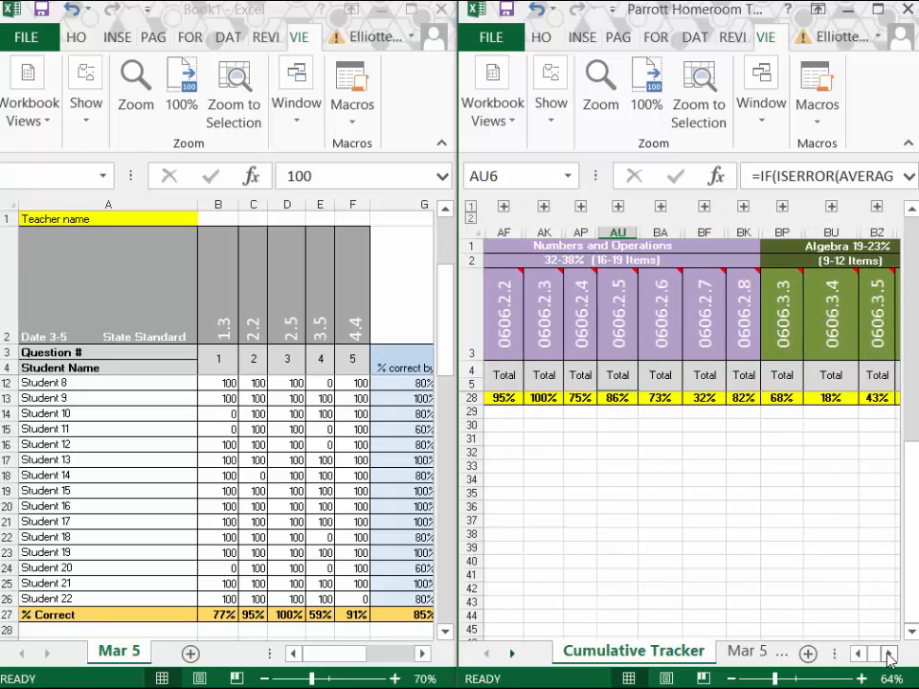
click(890, 654)
click(890, 654)
click(890, 654)
click(890, 654)
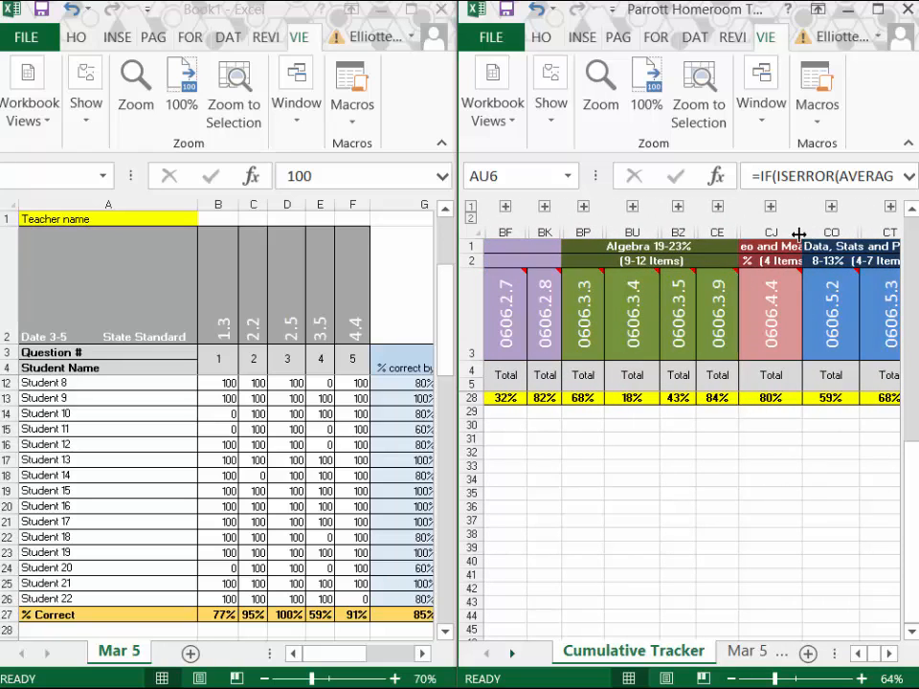
drag(914, 541, 914, 292)
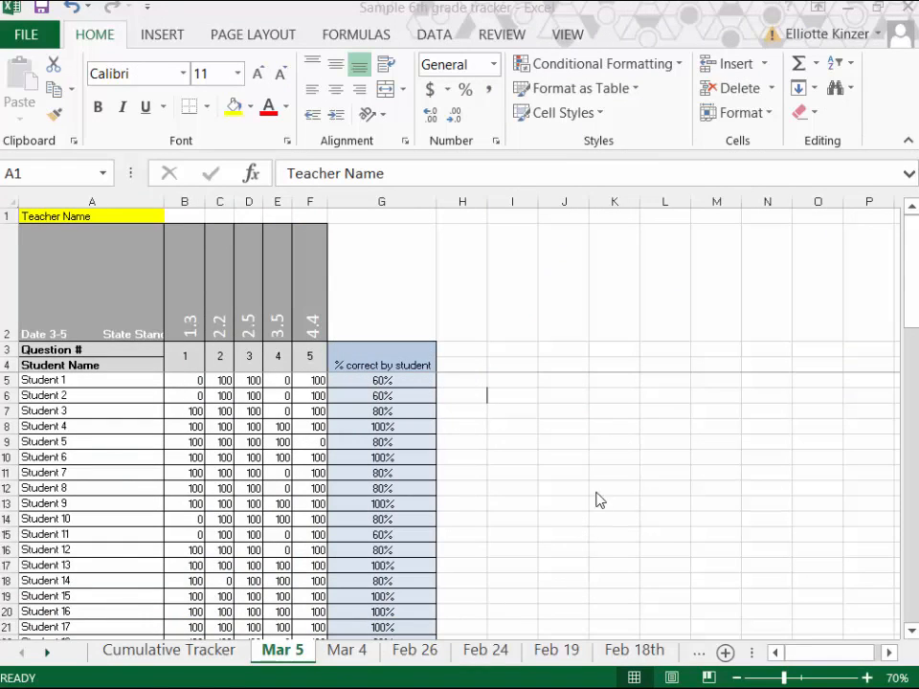
- Review the Cumulative Tracker and the individual quiz sheets from Mar 5 back to Feb 18th in the Sample 6th grade tracker workbook
click(157, 648)
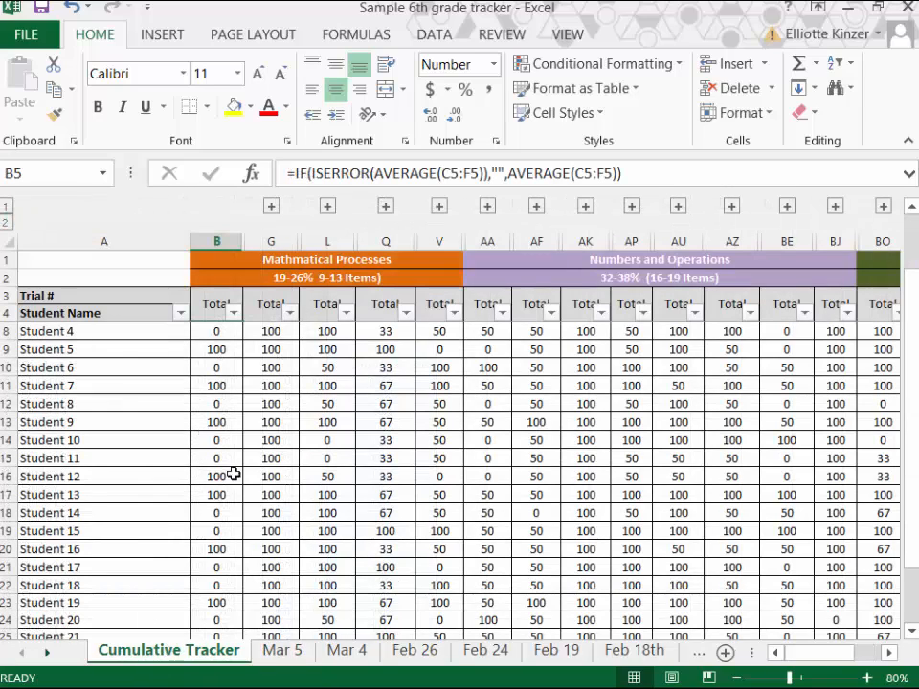
click(284, 653)
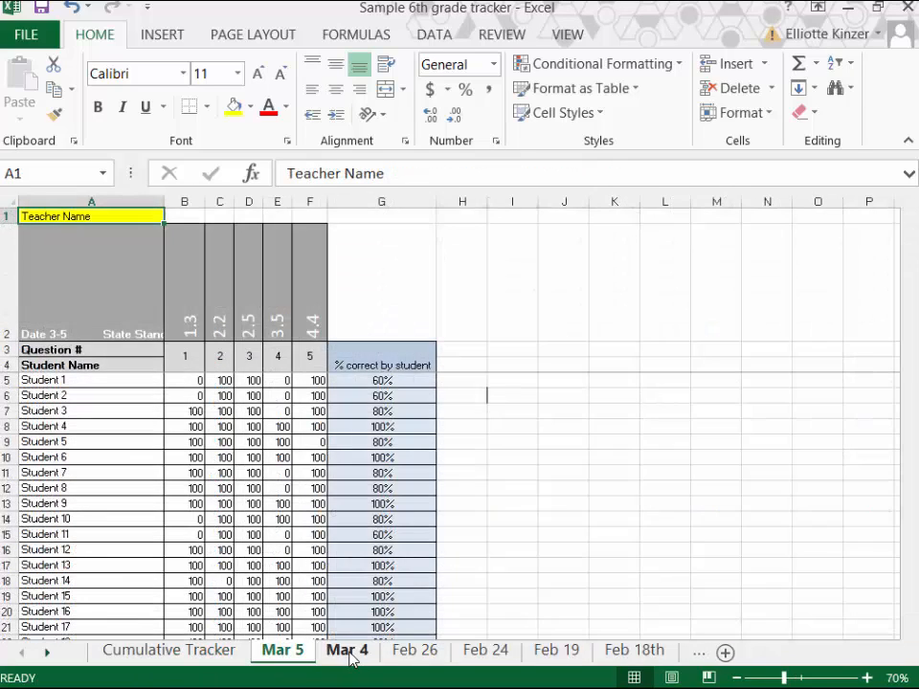
click(348, 655)
click(396, 655)
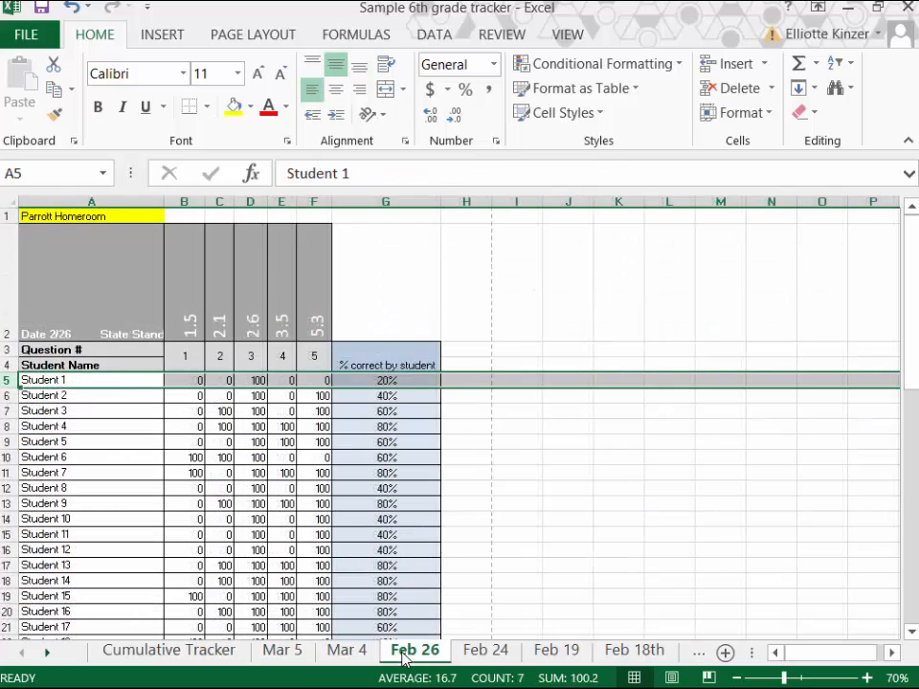
click(486, 652)
click(557, 654)
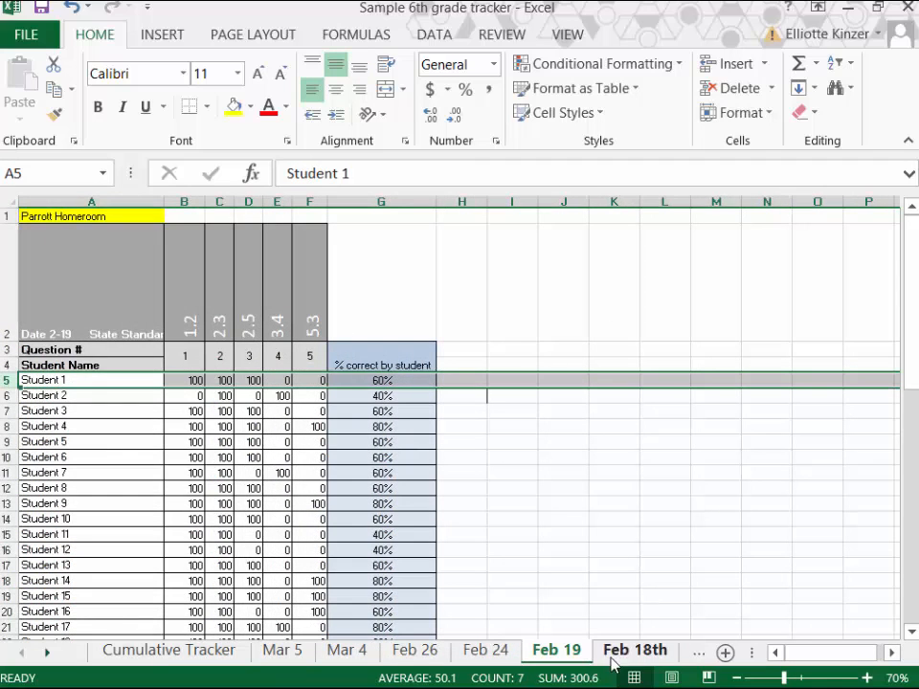
click(612, 654)
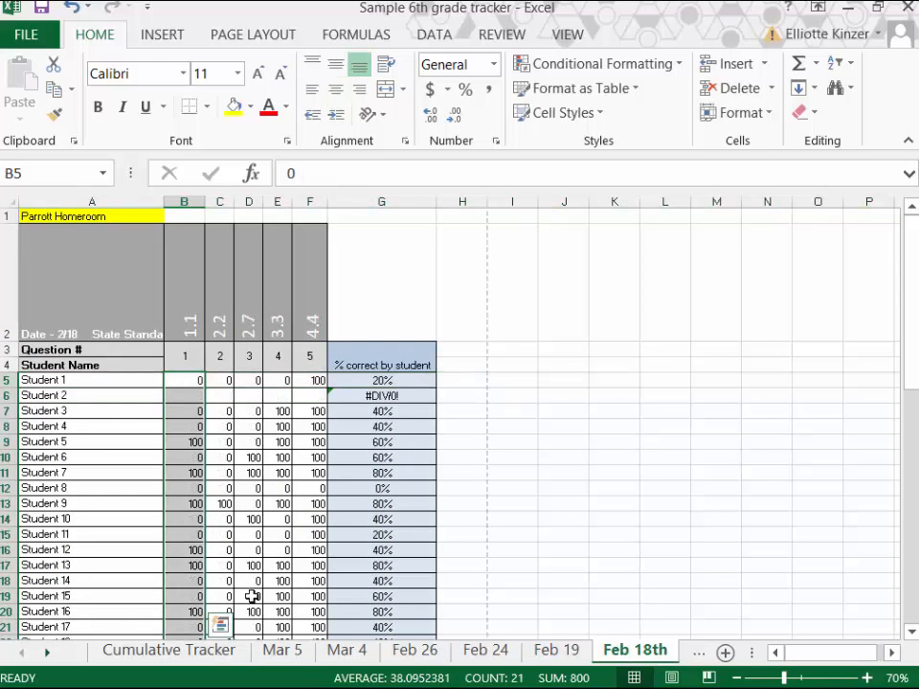
- Look through the quiz sheets from Mar 5 to Feb 18th once more and return to the Cumulative Tracker sheet
click(298, 661)
click(347, 653)
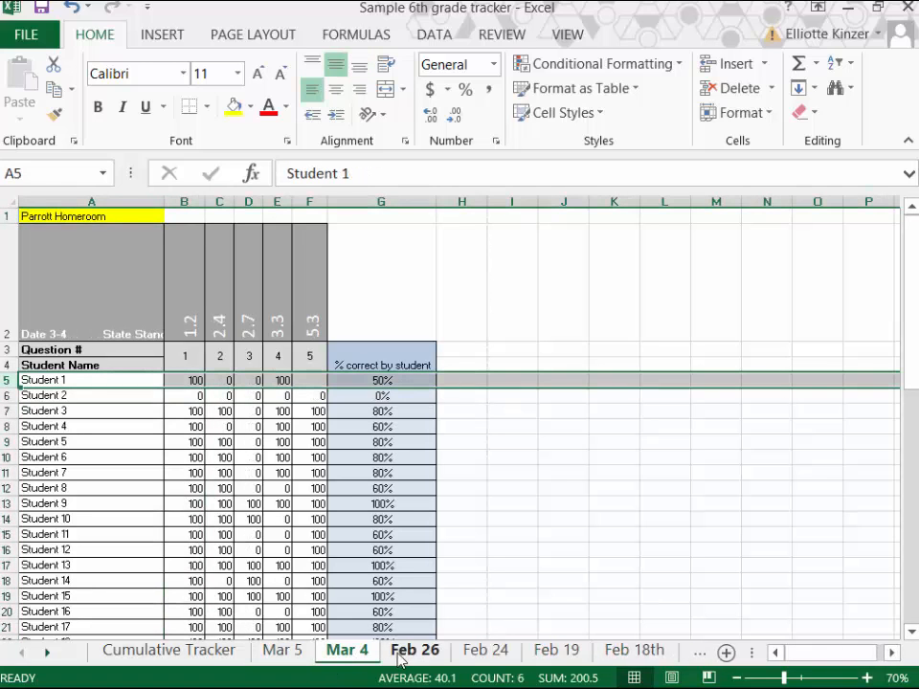
click(409, 652)
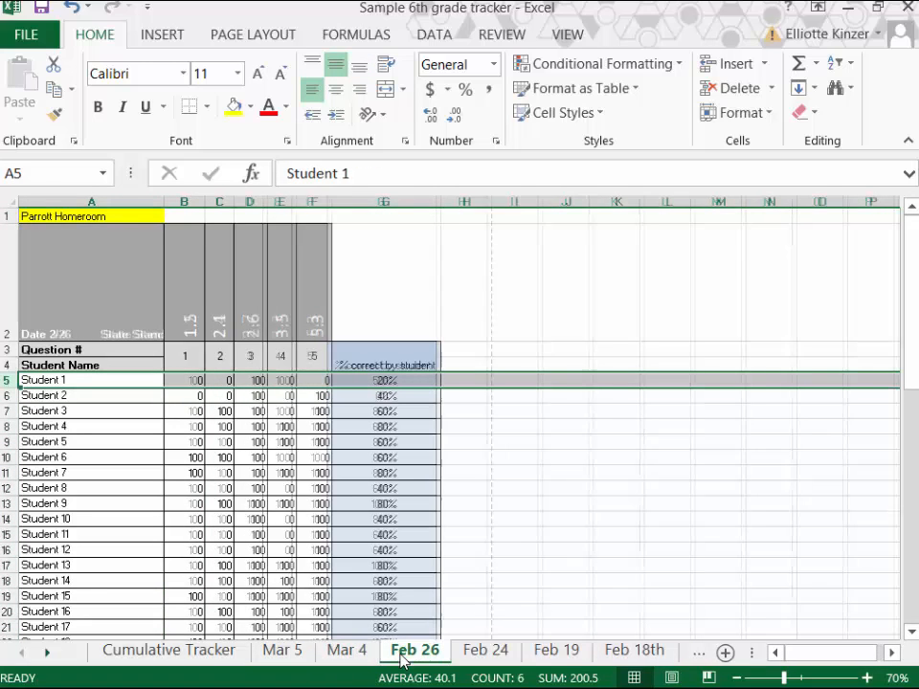
click(485, 654)
click(557, 655)
click(611, 659)
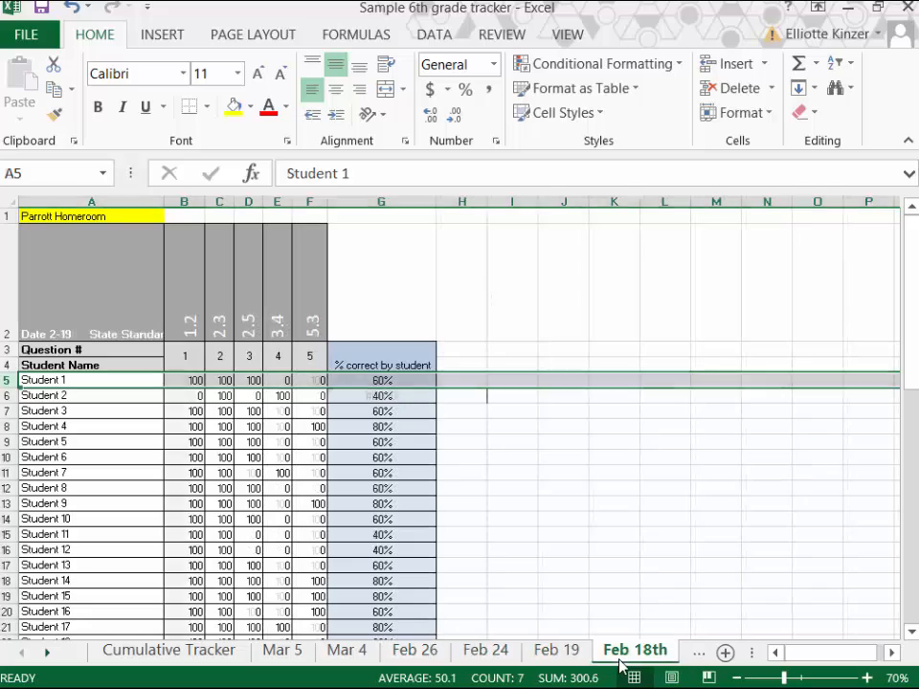
click(220, 654)
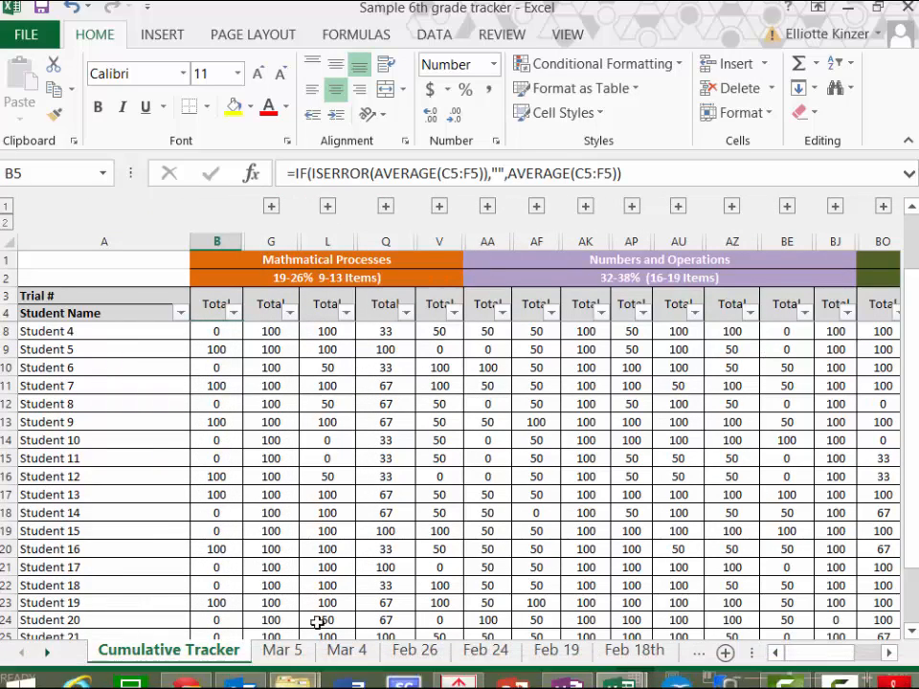
- Create a copy of the Mar 5 sheet in the same workbook, placed before Mar 5
click(287, 653)
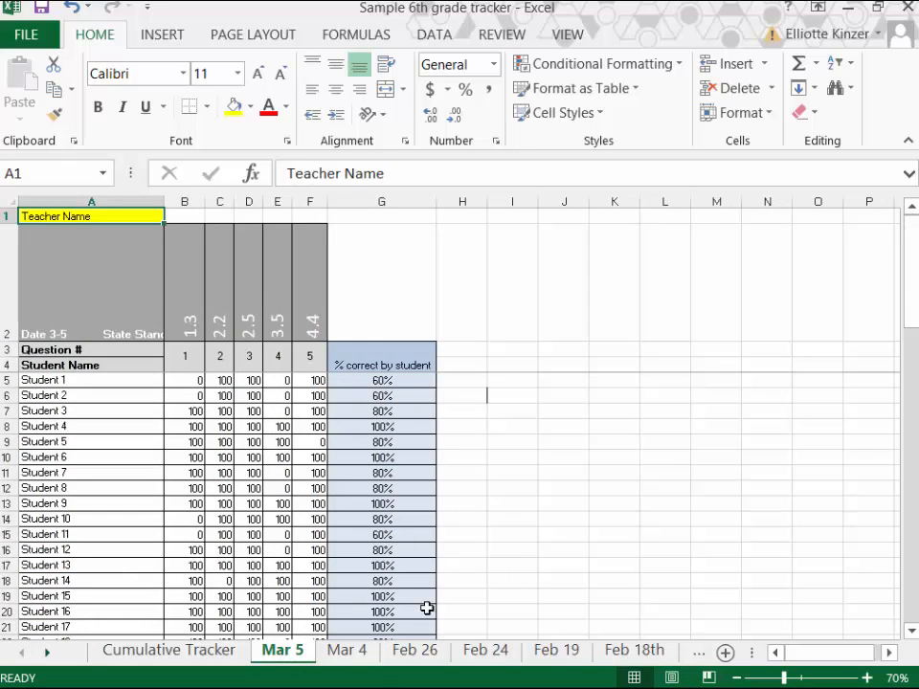
right_click(283, 658)
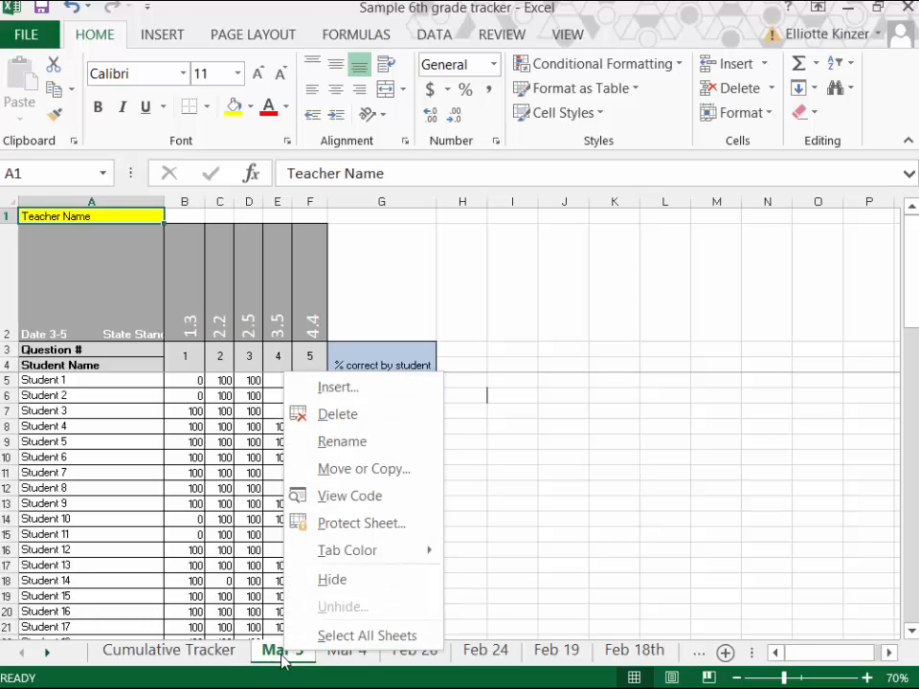
click(339, 468)
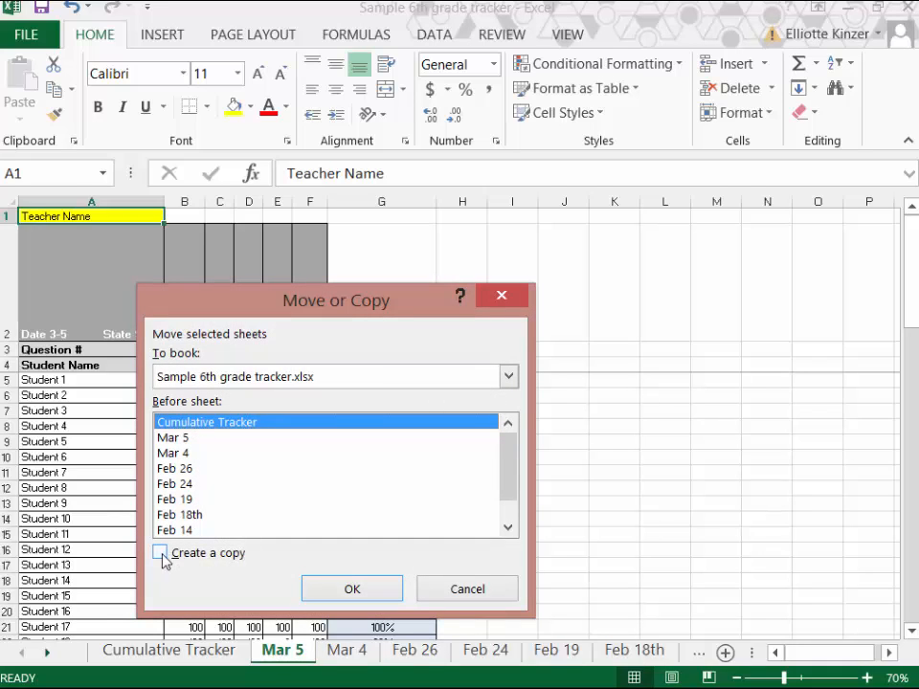
click(160, 553)
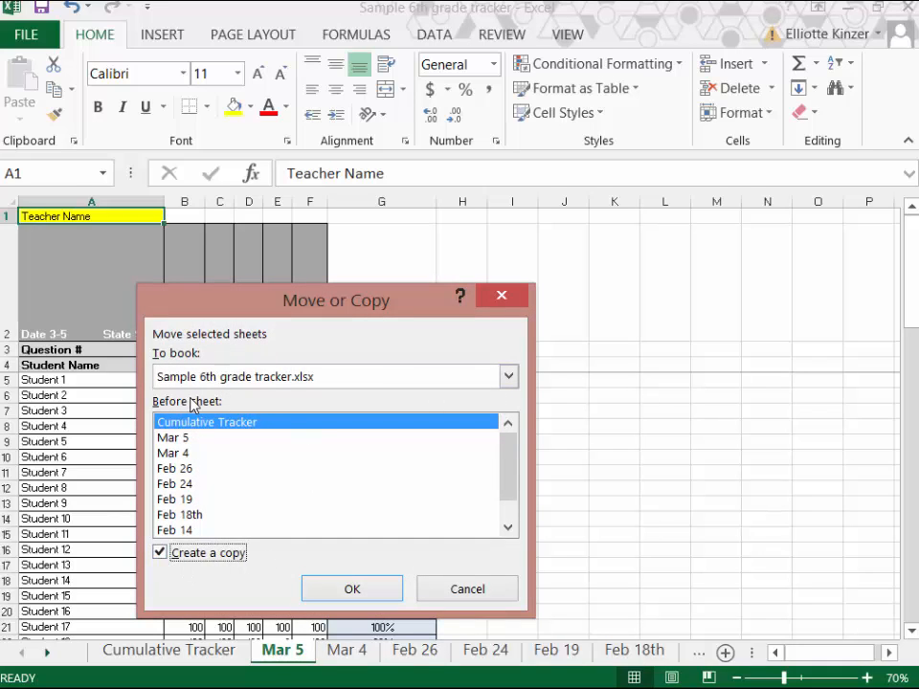
click(177, 438)
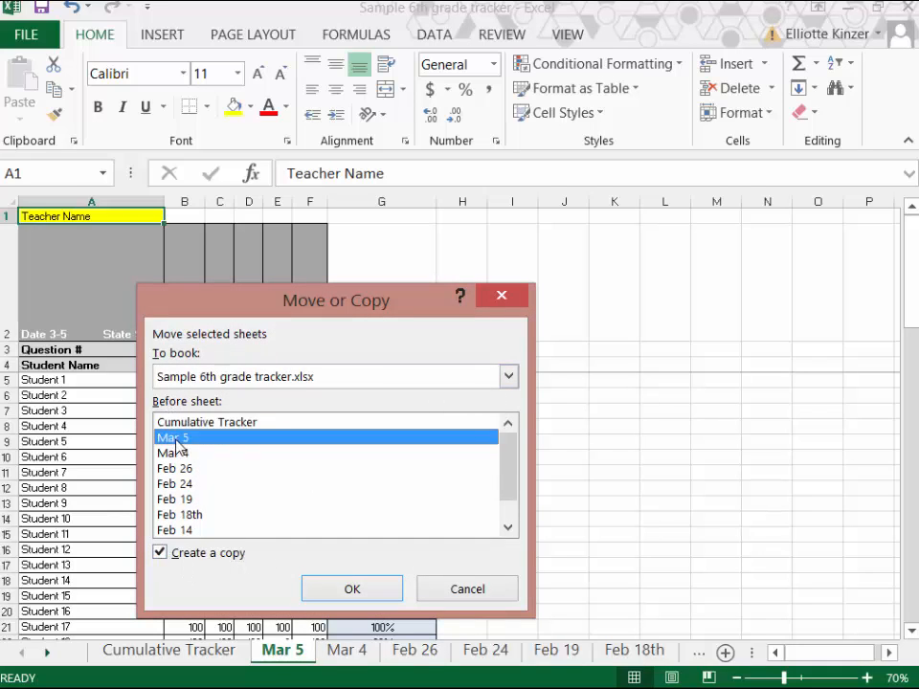
click(346, 590)
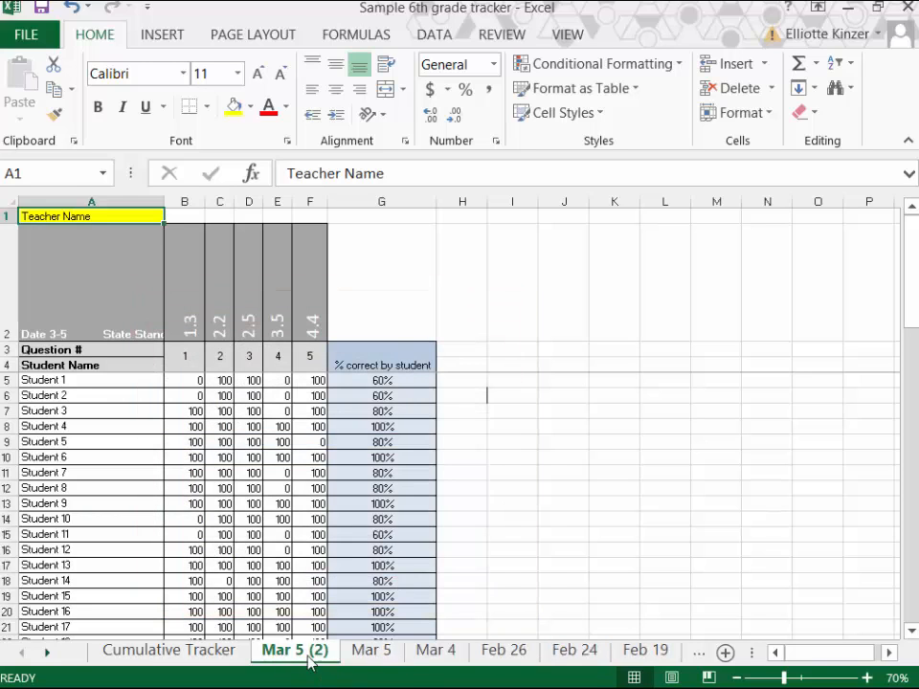
- Compare the copied sheet with the original Mar 5 sheet and rename the copy as Mar 10
click(373, 659)
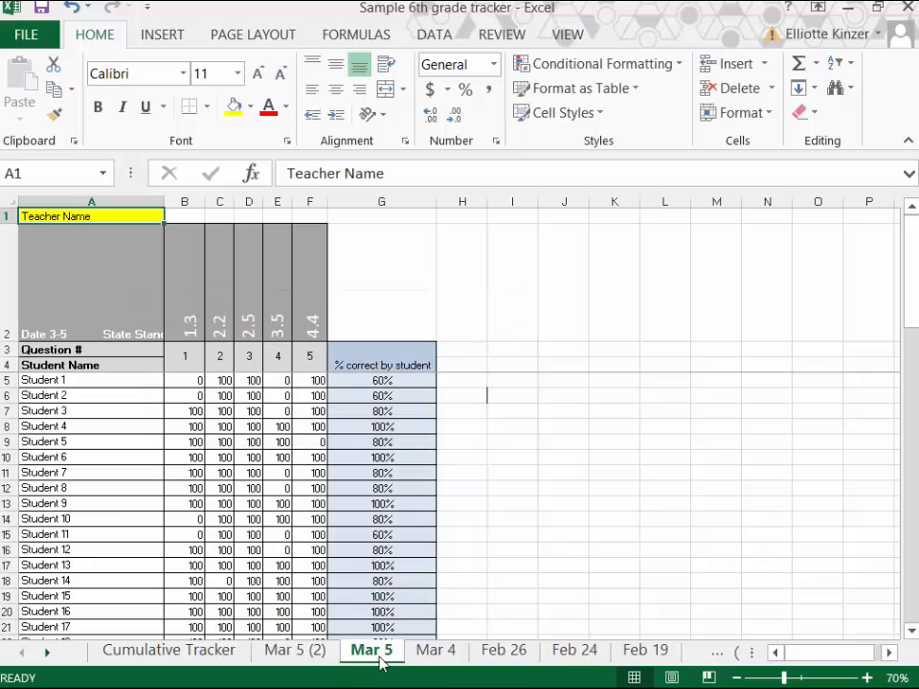
click(304, 660)
right_click(283, 657)
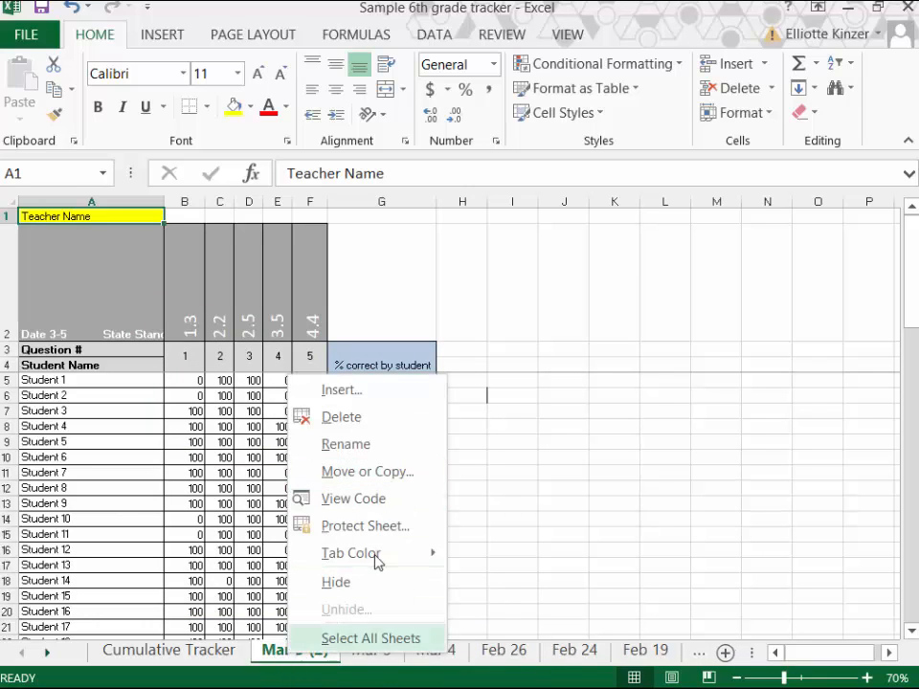
click(342, 446)
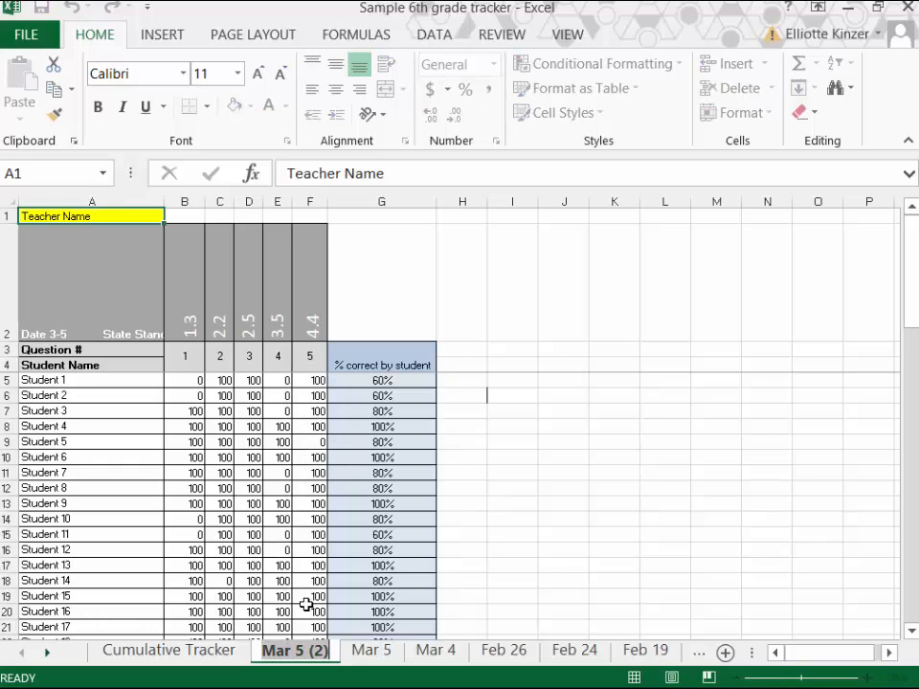
text(Mar 10)
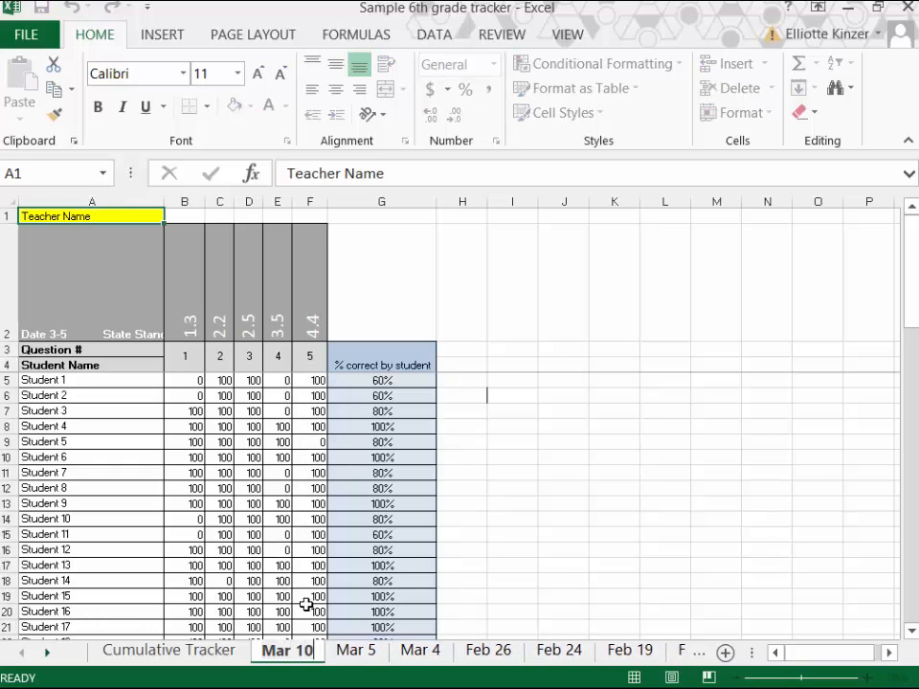
click(346, 656)
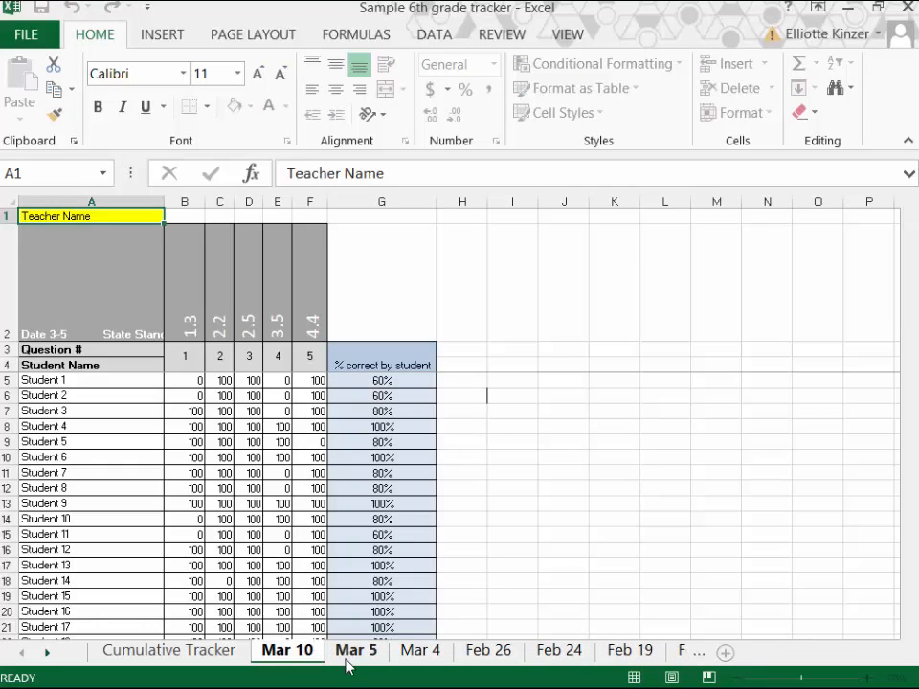
click(292, 655)
- Clear the scores of Students 1 to 22 for all five questions on the Mar 10 sheet
drag(196, 383, 303, 594)
right_click(246, 435)
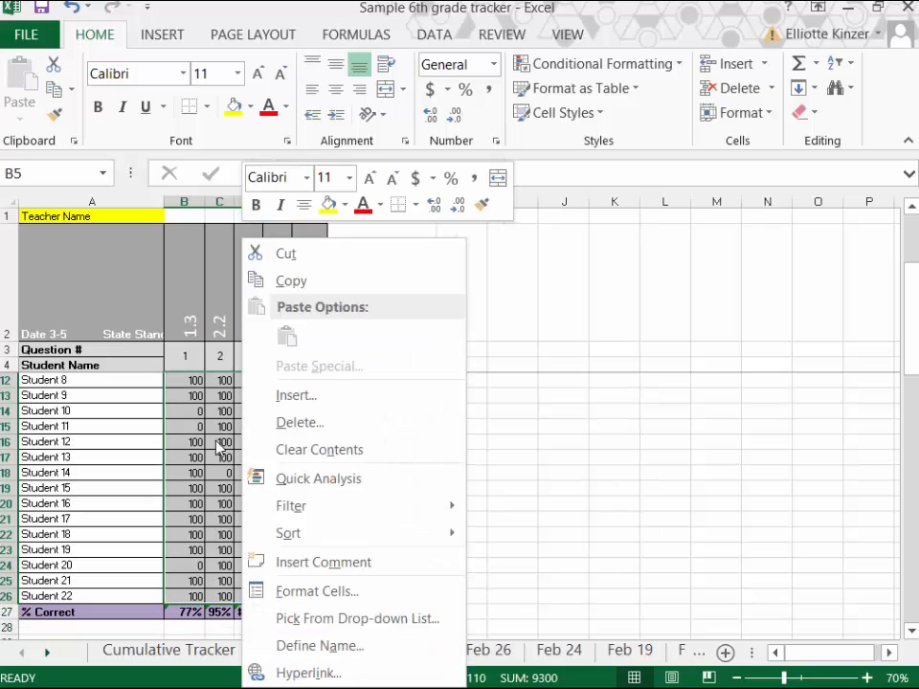
click(325, 450)
scroll(252, 510, up, 3)
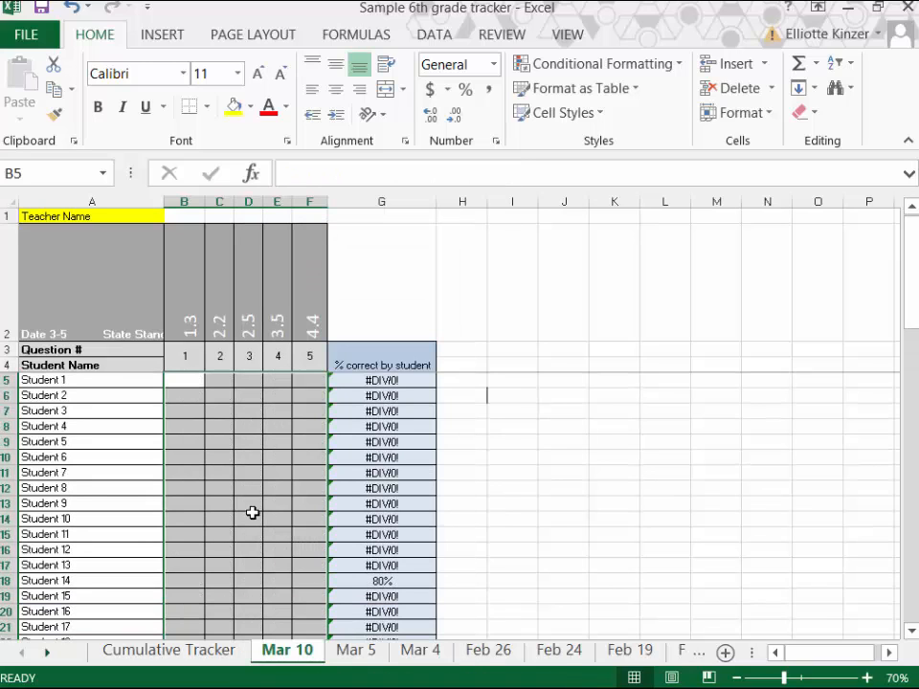
- Clear the five state standard numbers above the question numbers and check the sheet down to the % Correct row
drag(189, 310, 299, 317)
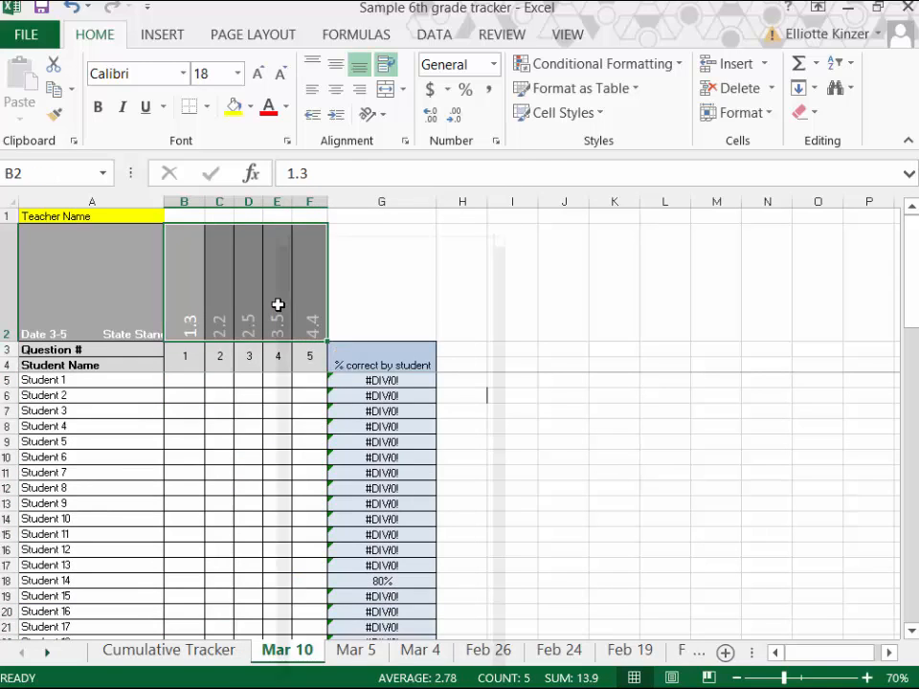
right_click(276, 303)
click(355, 450)
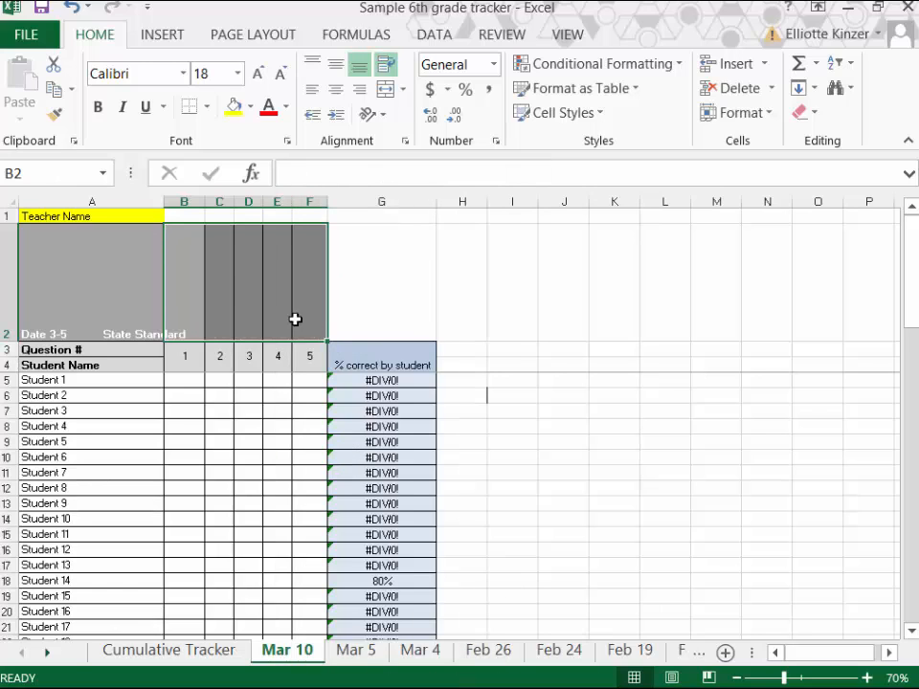
scroll(278, 502, down, 2)
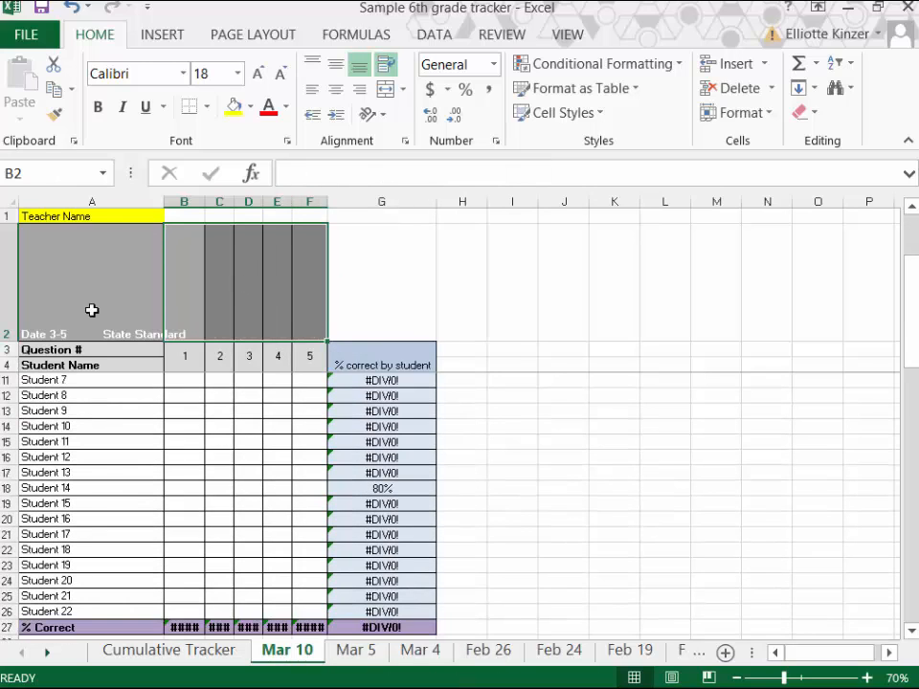
- Change the date in the State Standard header cell of the Mar 10 sheet to 3-10
click(40, 332)
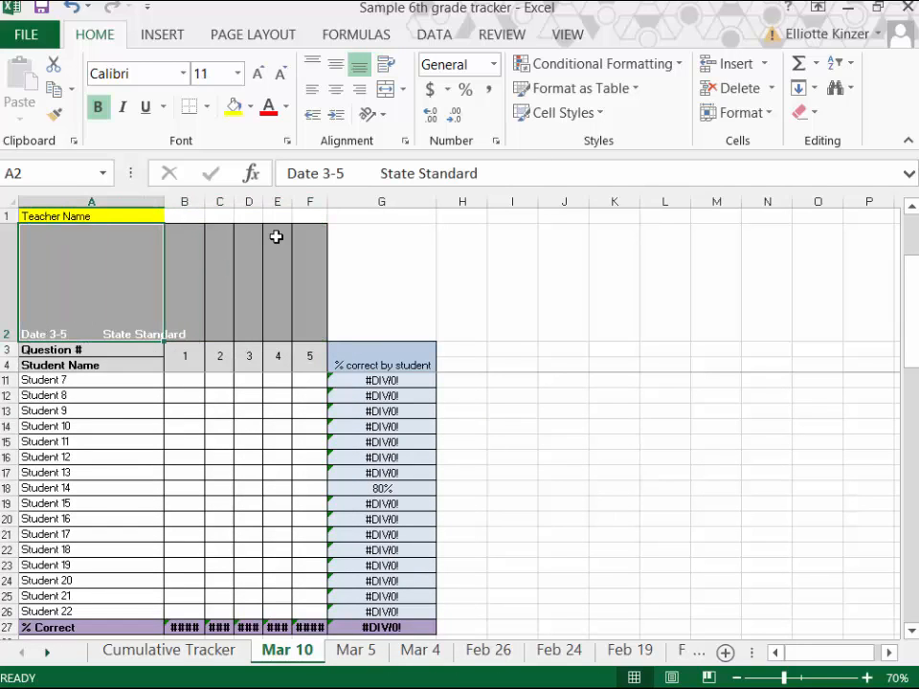
click(346, 173)
key(BackSpace)
text(10)
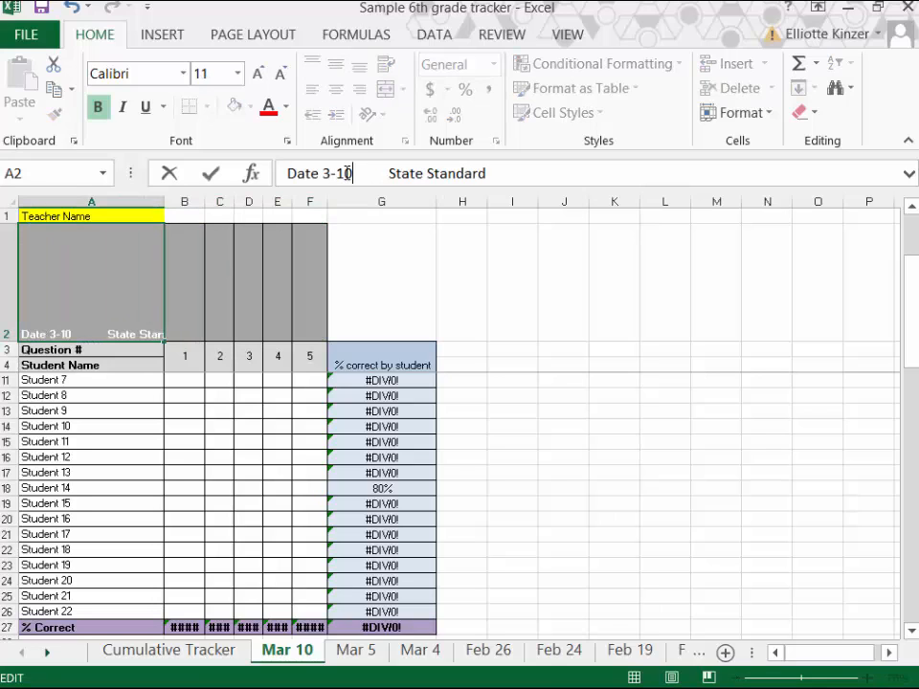
click(187, 487)
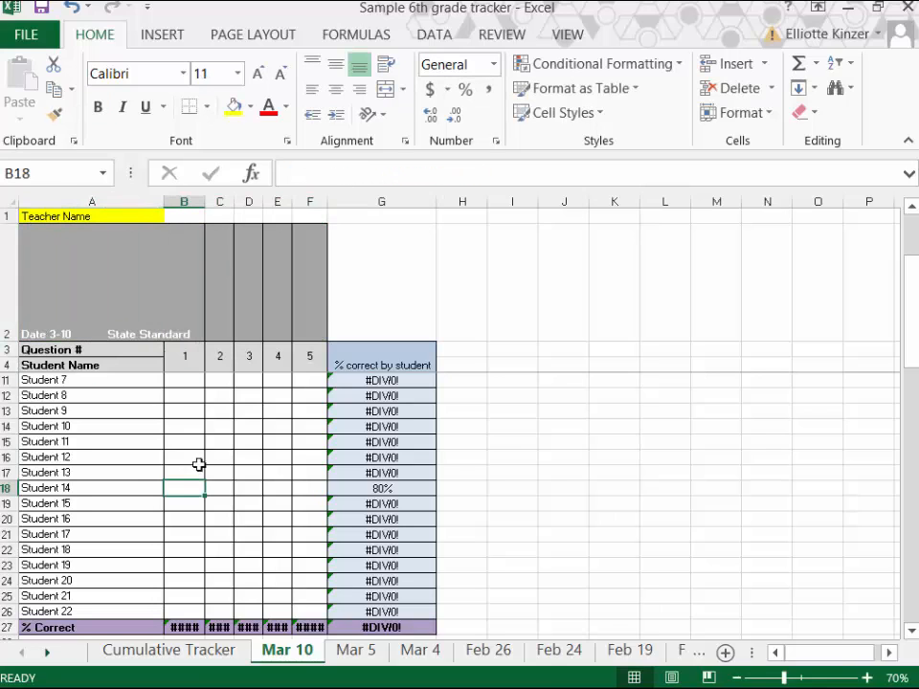
- Select the state standard cell above question 1, then switch to the TCAP Math Grade 6 Framework PDF in Adobe Reader and examine the Number and Operations standards
click(188, 312)
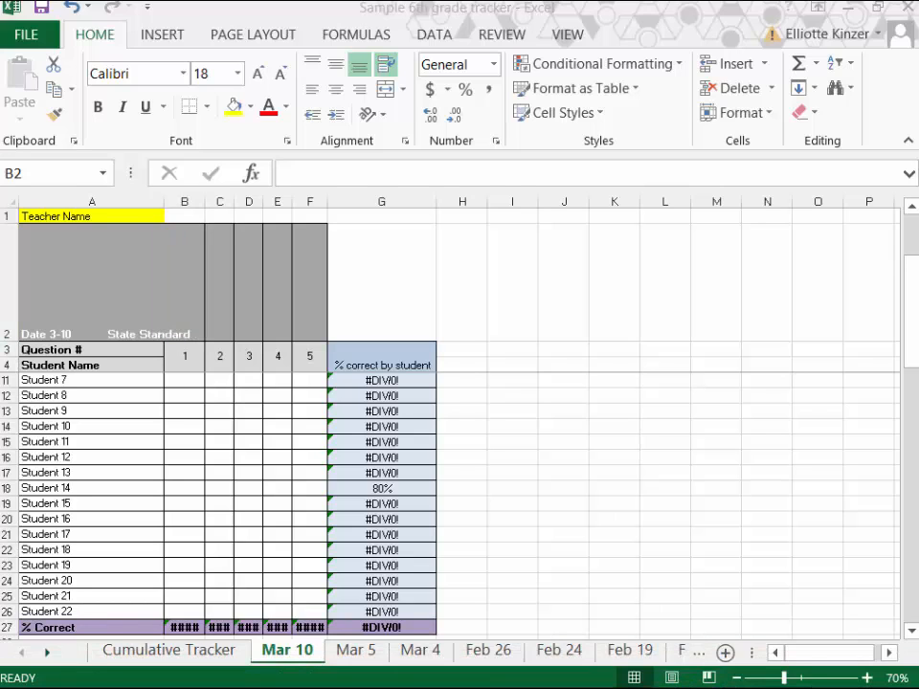
key(alt+Tab)
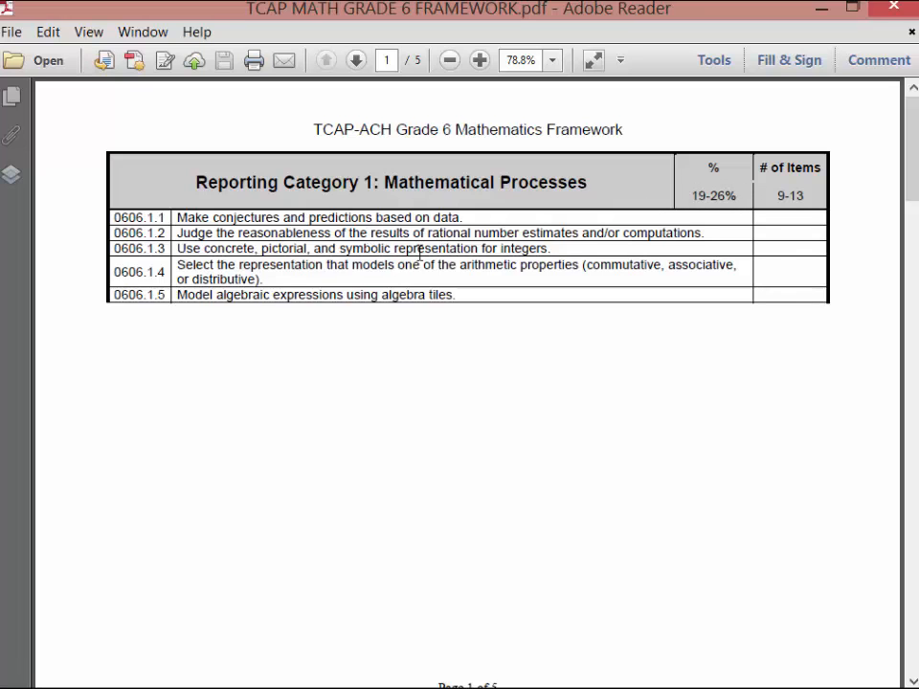
scroll(328, 307, down, 10)
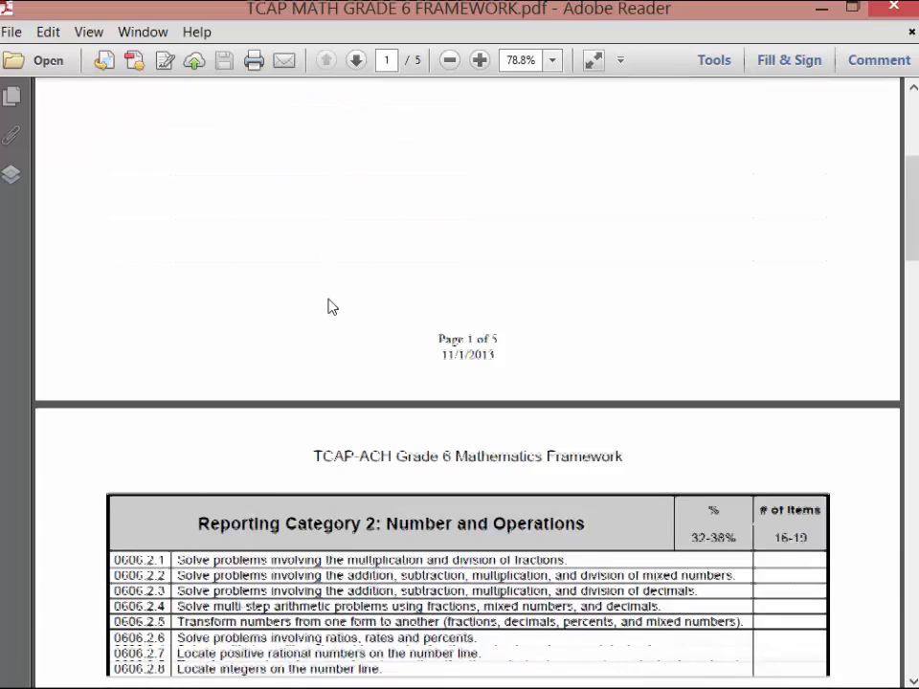
scroll(259, 214, down, 1)
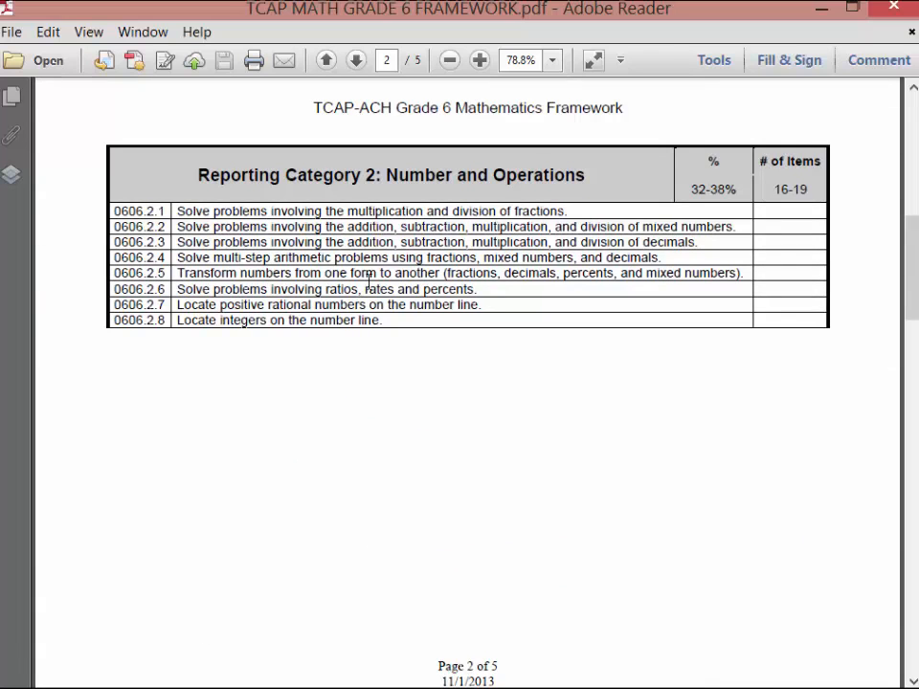